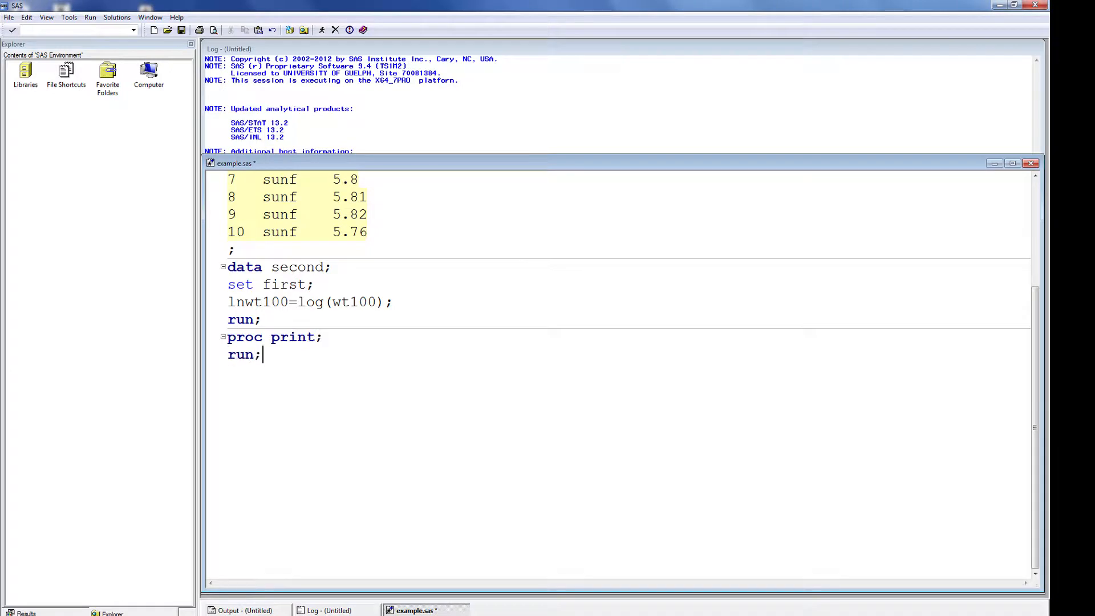
- Insert a proc sort block with by wt100; and run; between the second data step and proc print
key(Return)
key(Up)
key(Up)
text(proc sort;)
key(Return)
text(by w)
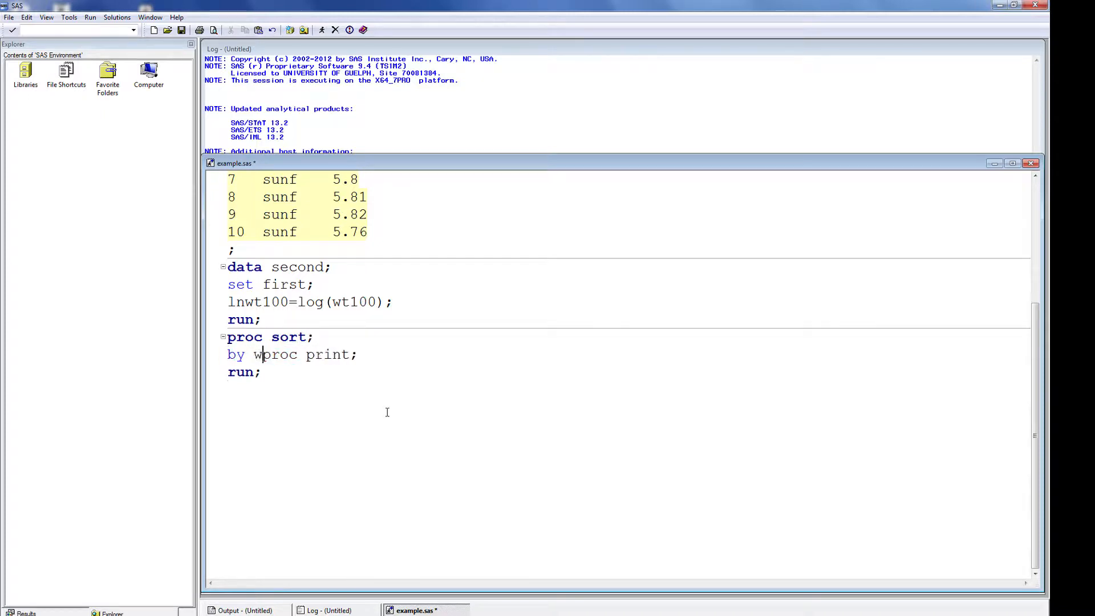
text(t100;)
key(Return)
text(run;)
key(Return)
key(Down)
key(Down)
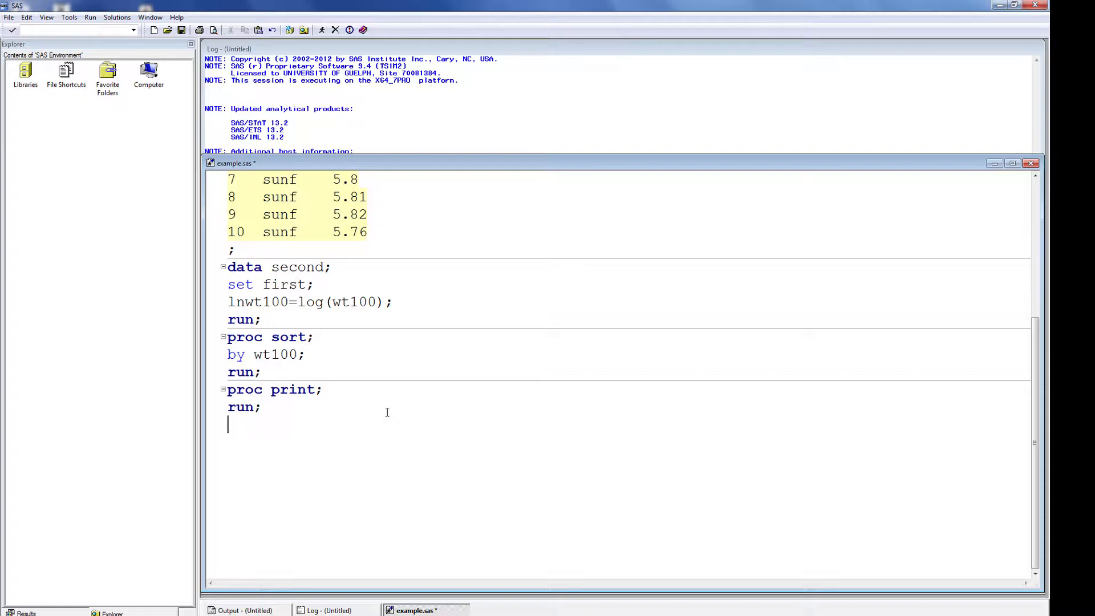
- Join the proc sort statements onto one line and the proc print statements onto another
key(Up)
key(Up)
key(Up)
key(Up)
key(BackSpace)
key(End)
key(Delete)
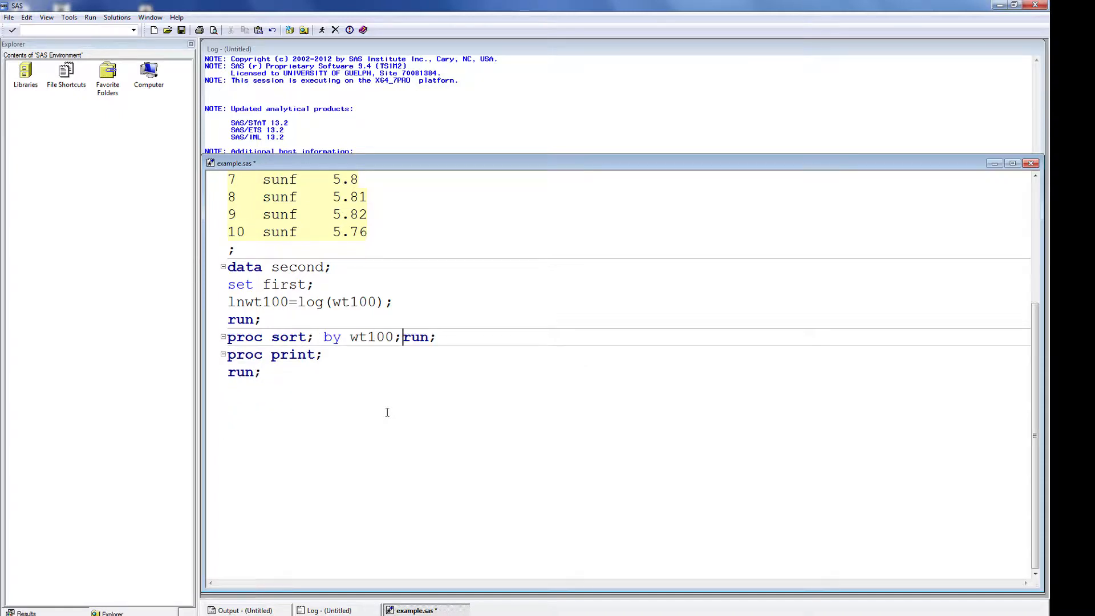
click(331, 357)
key(Delete)
click(601, 562)
- Split the joined proc sort and proc print code back into one statement per line
click(324, 337)
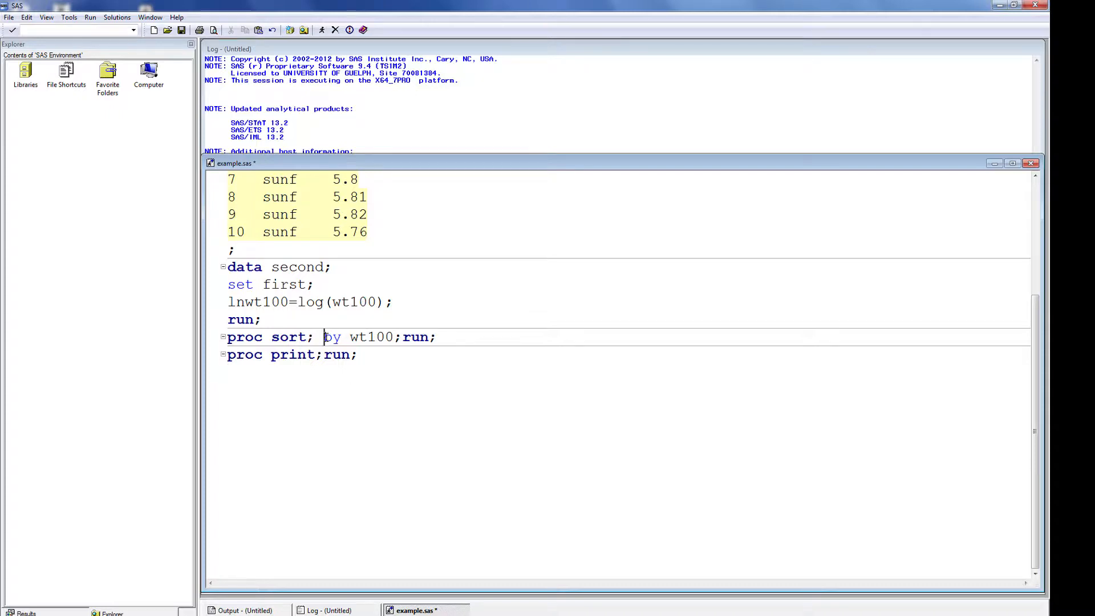
key(Return)
click(306, 355)
key(Return)
click(324, 389)
key(Return)
click(307, 431)
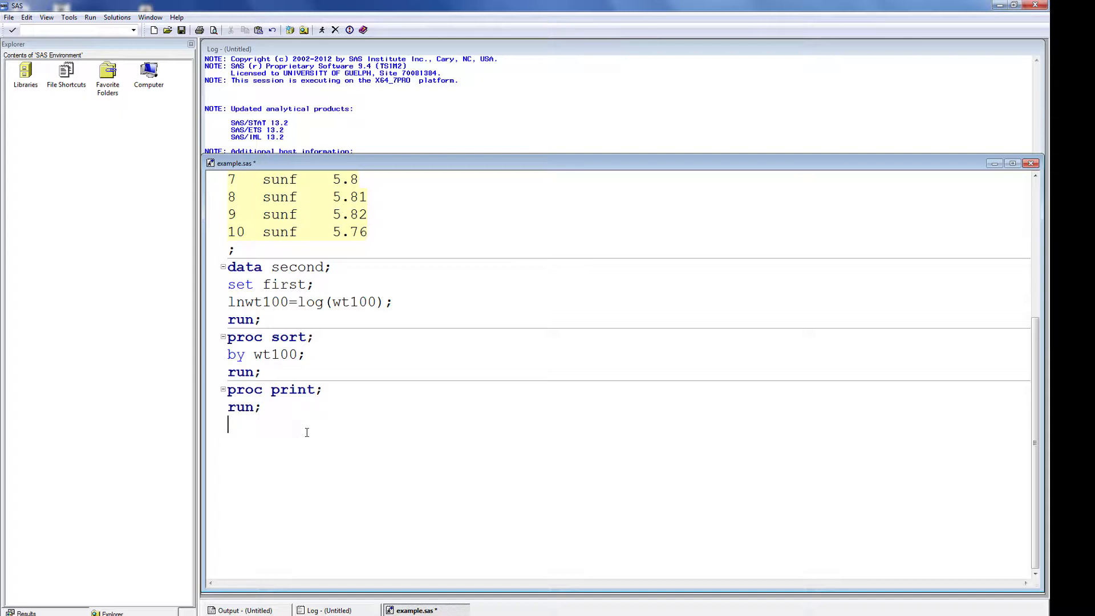
- Add data=second to both the proc sort and proc print statements
click(308, 336)
text(data=second)
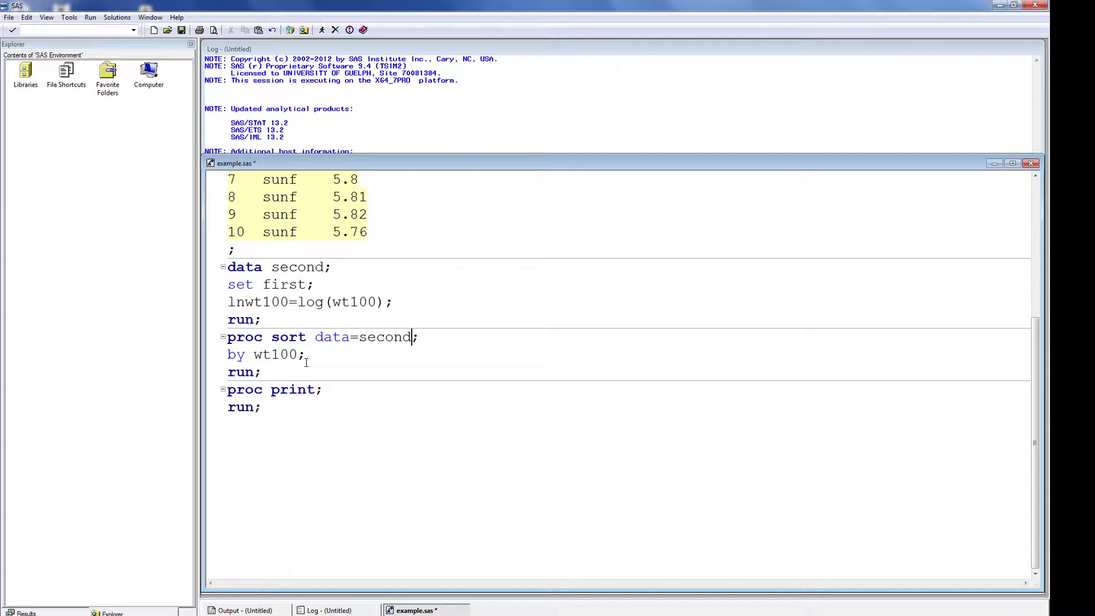
click(317, 390)
text(data=second)
click(325, 451)
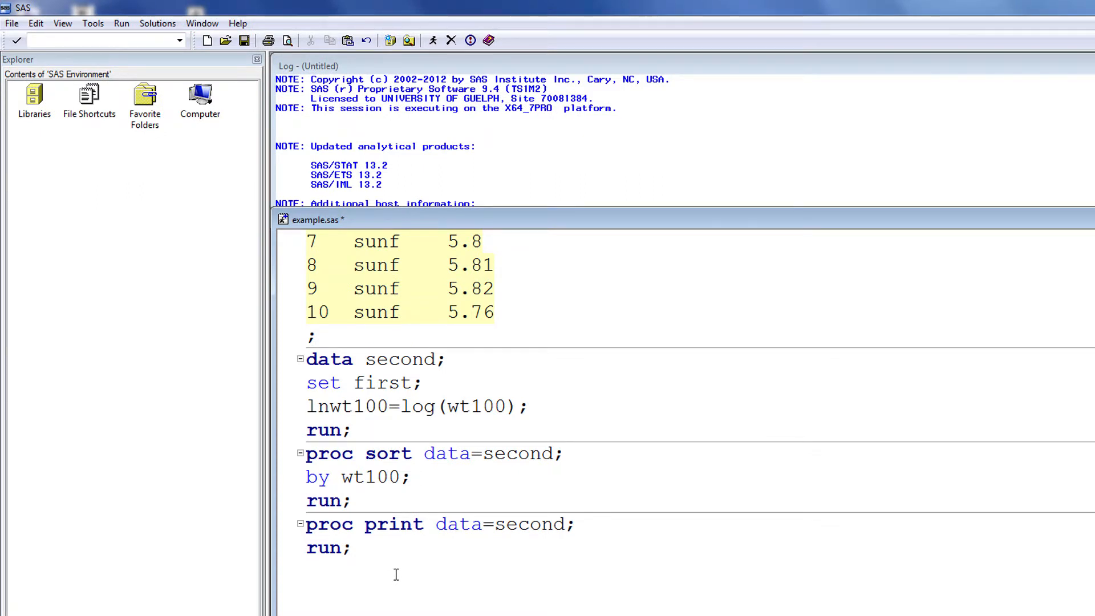
- Submit the whole program to sort and print the second data set
click(121, 24)
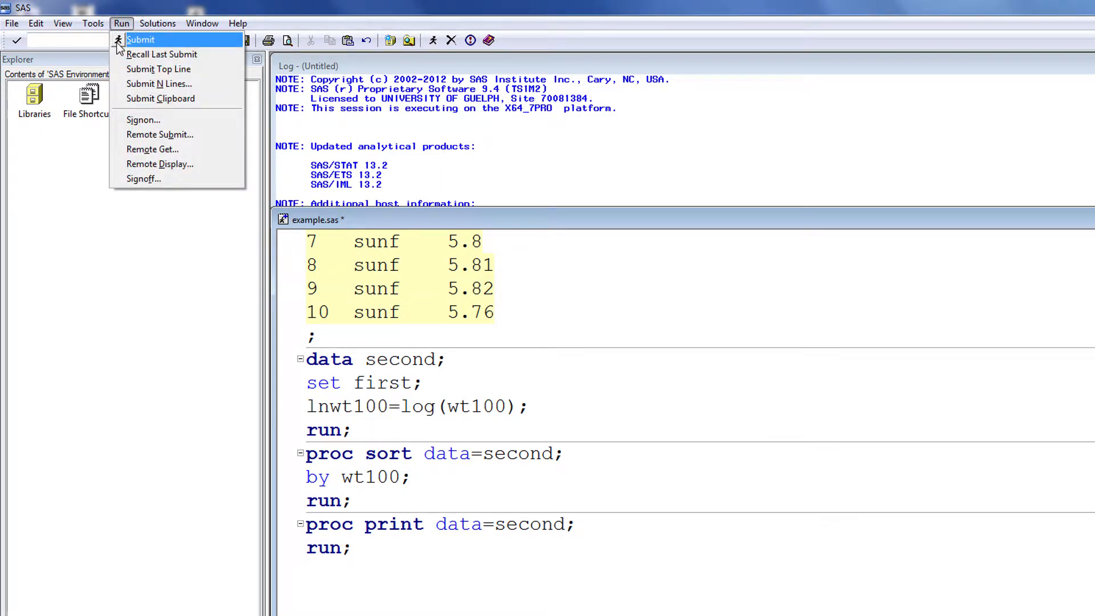
click(538, 36)
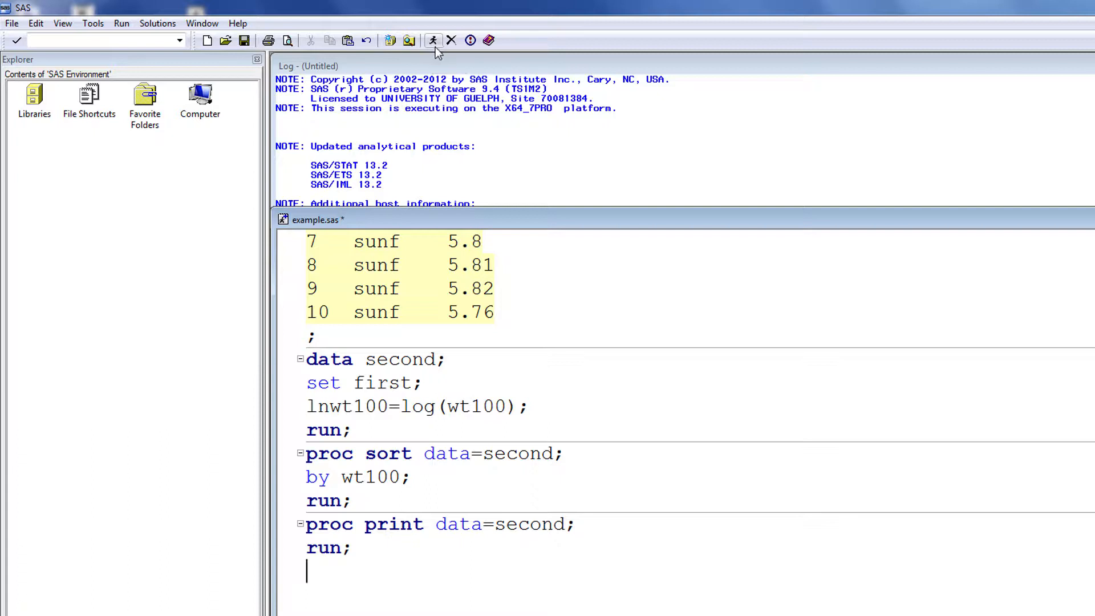
click(435, 48)
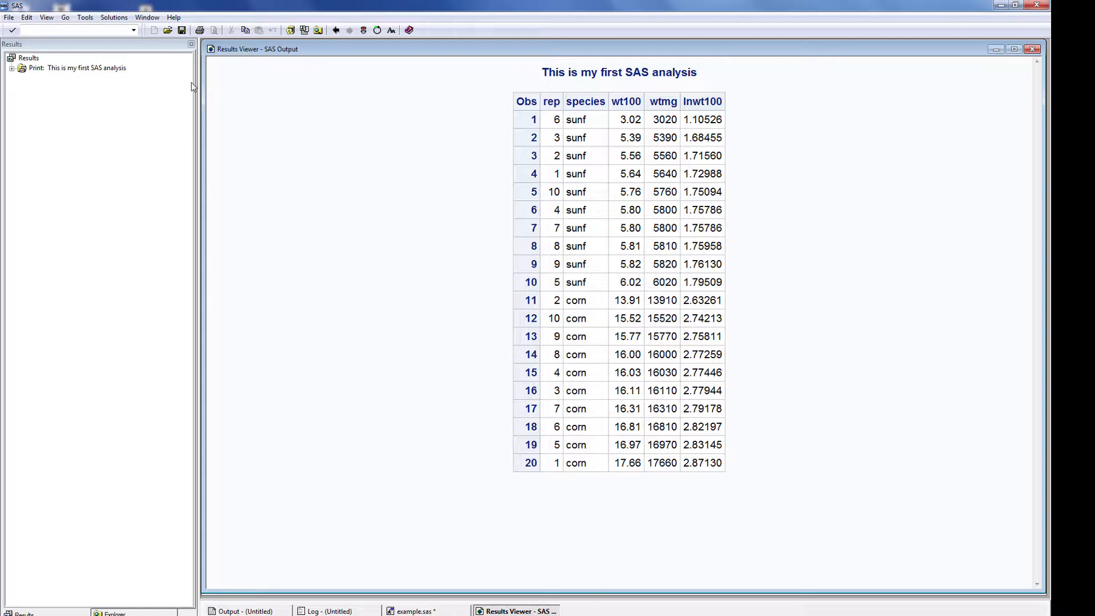
- Review the log from the first program line to the proc print notes, then return to the printed results
click(146, 18)
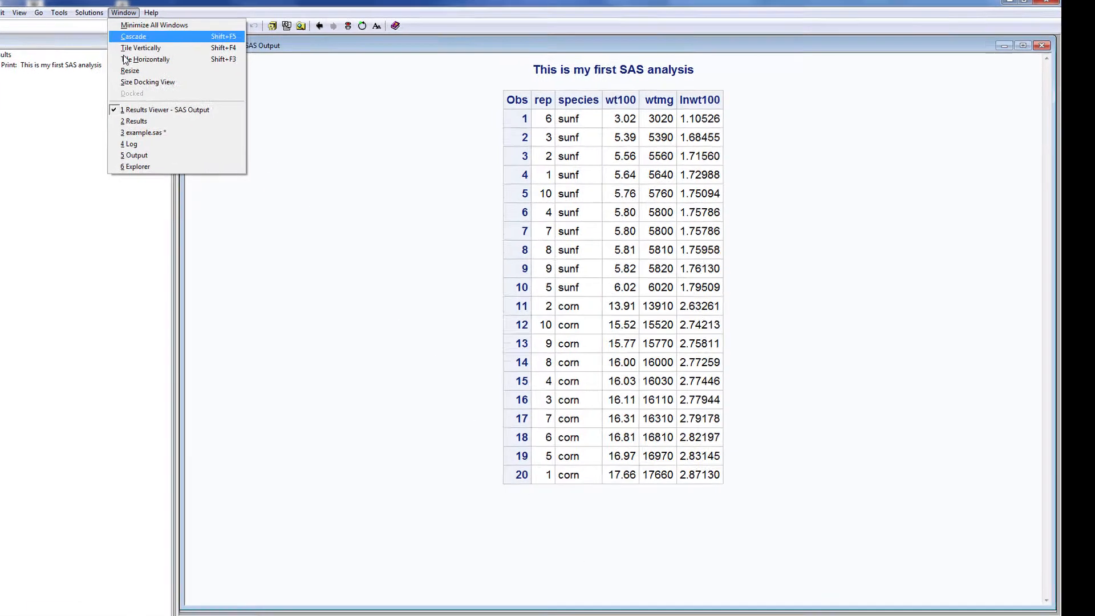
click(159, 145)
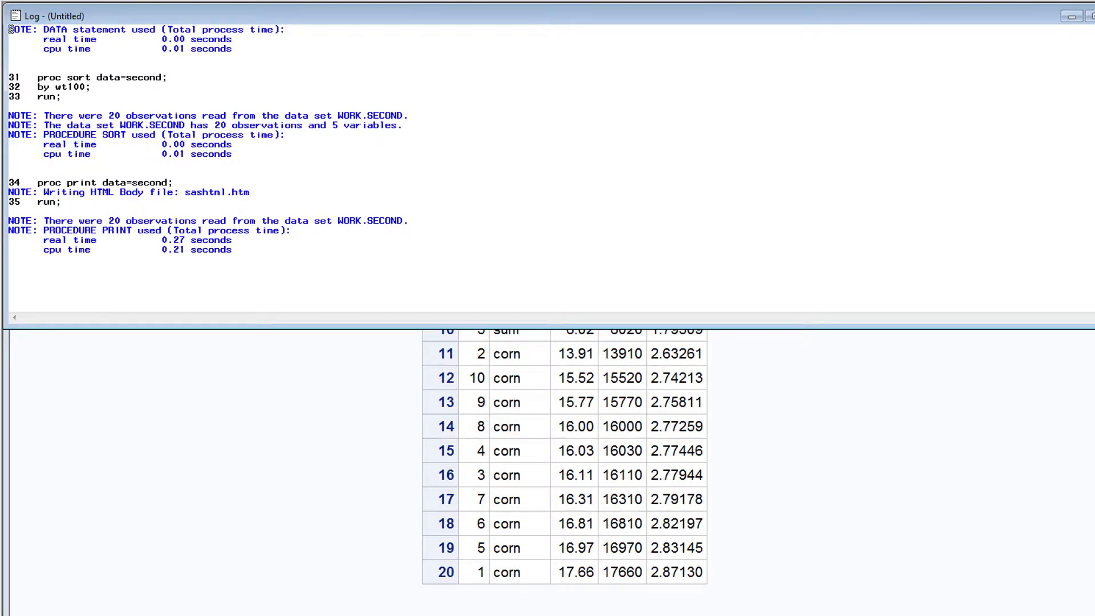
scroll(548, 168, up, 12)
scroll(547, 168, up, 3)
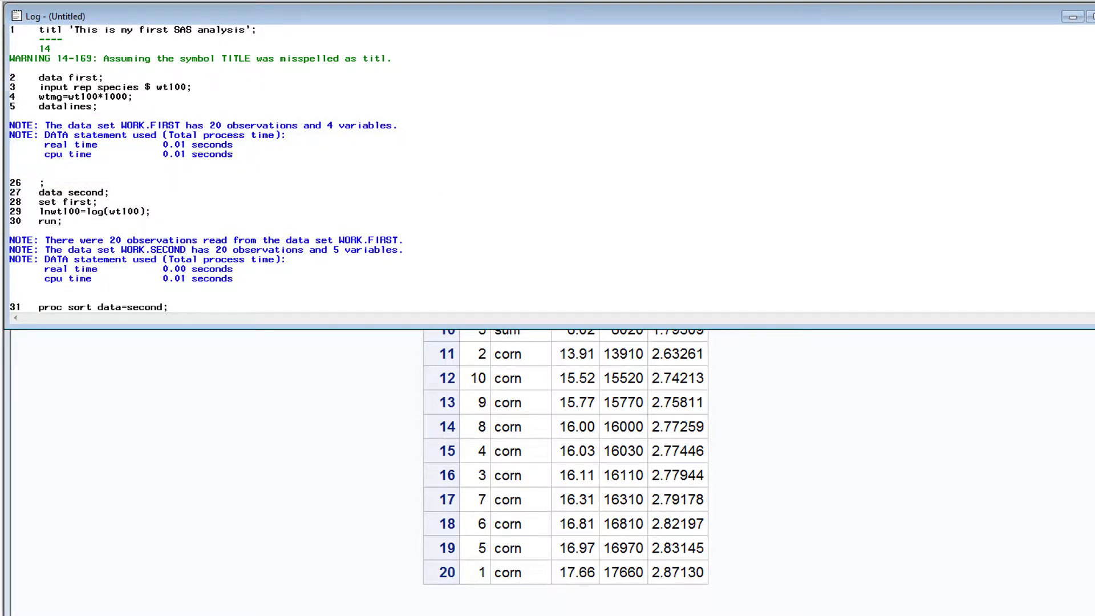
scroll(548, 168, down, 3)
scroll(205, 168, down, 4)
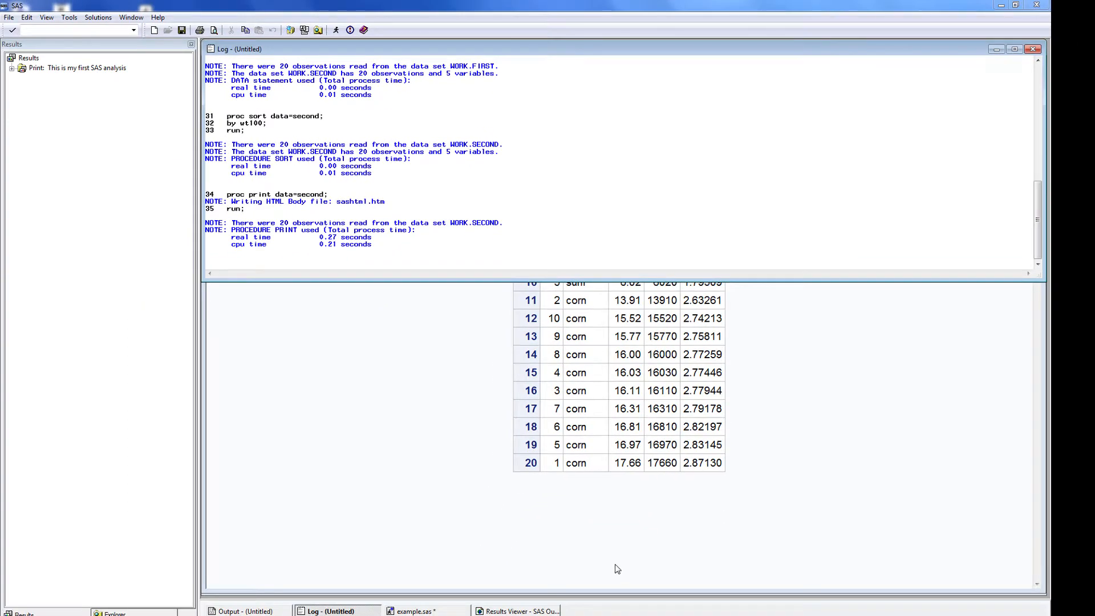
click(618, 568)
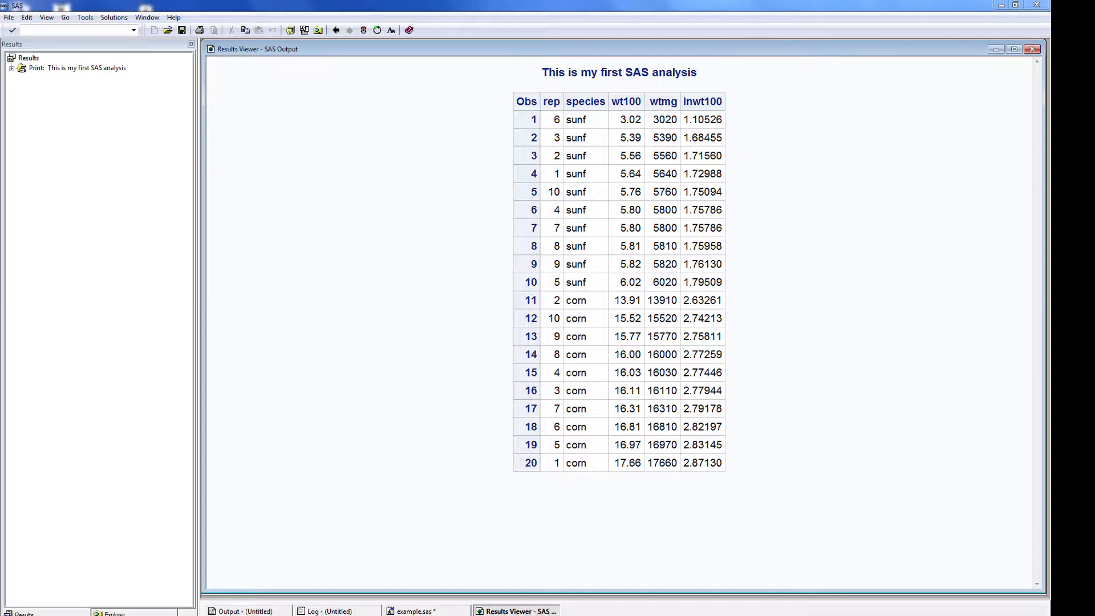
- Correct the misspelled titl keyword in the program's first line to title and resubmit the program
click(414, 611)
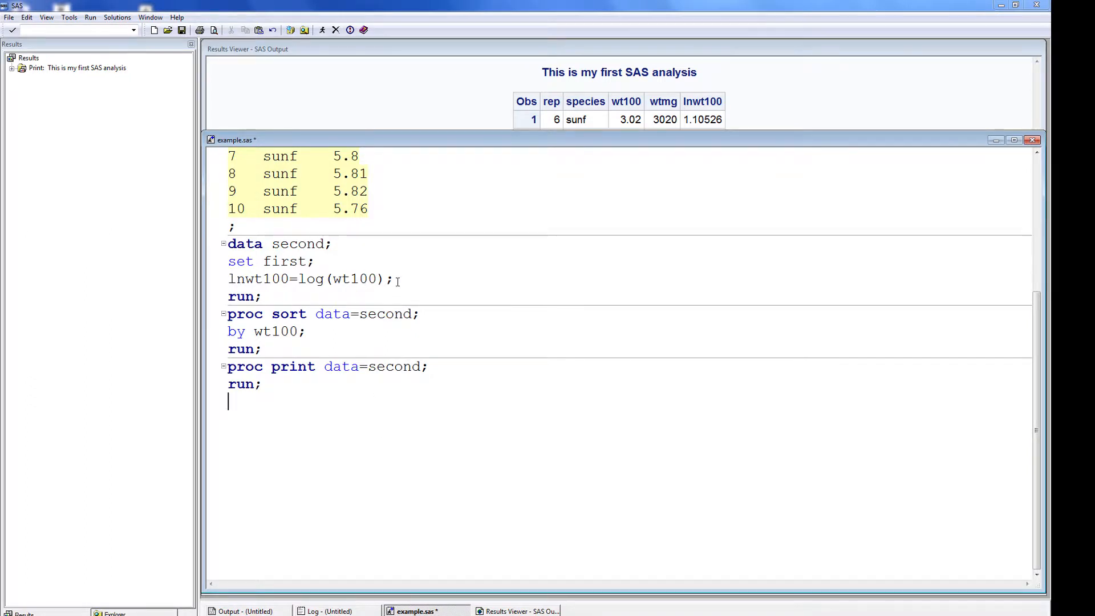
scroll(398, 281, up, 7)
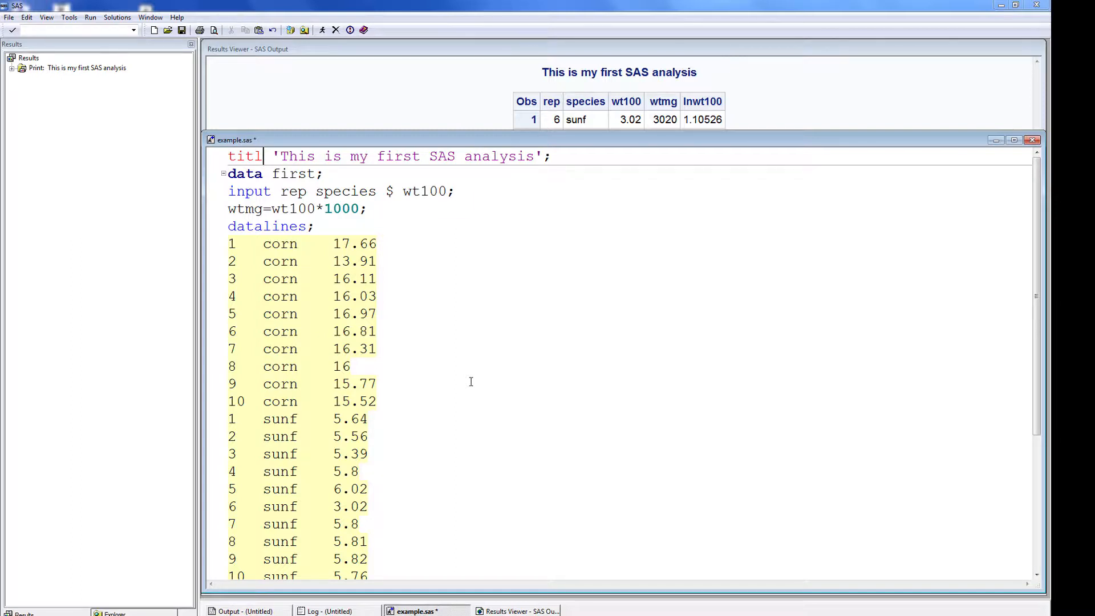
text(e)
key(ctrl+End)
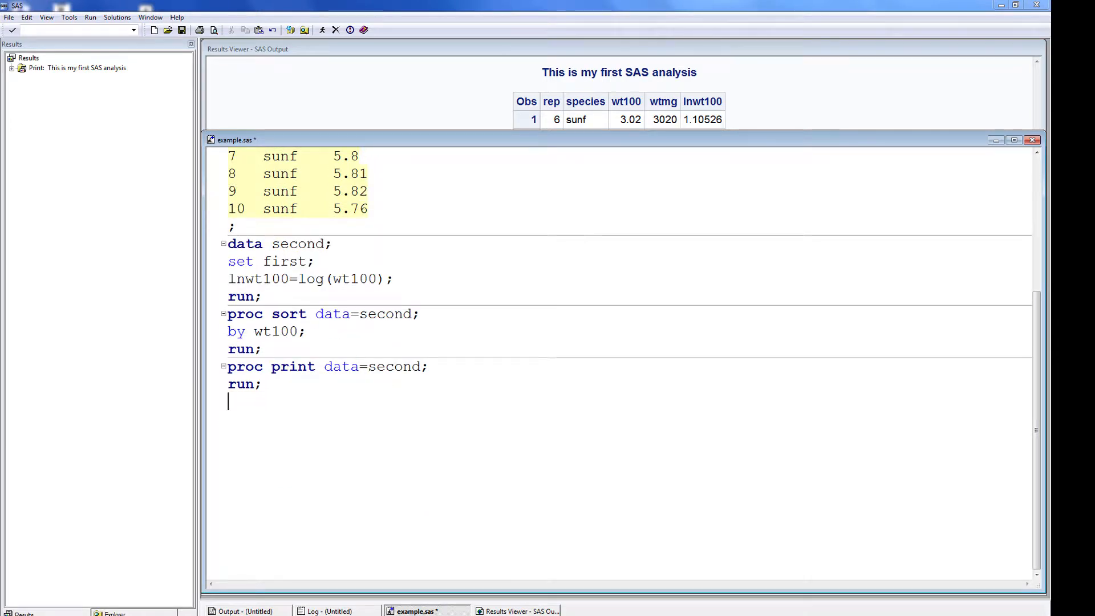
click(322, 30)
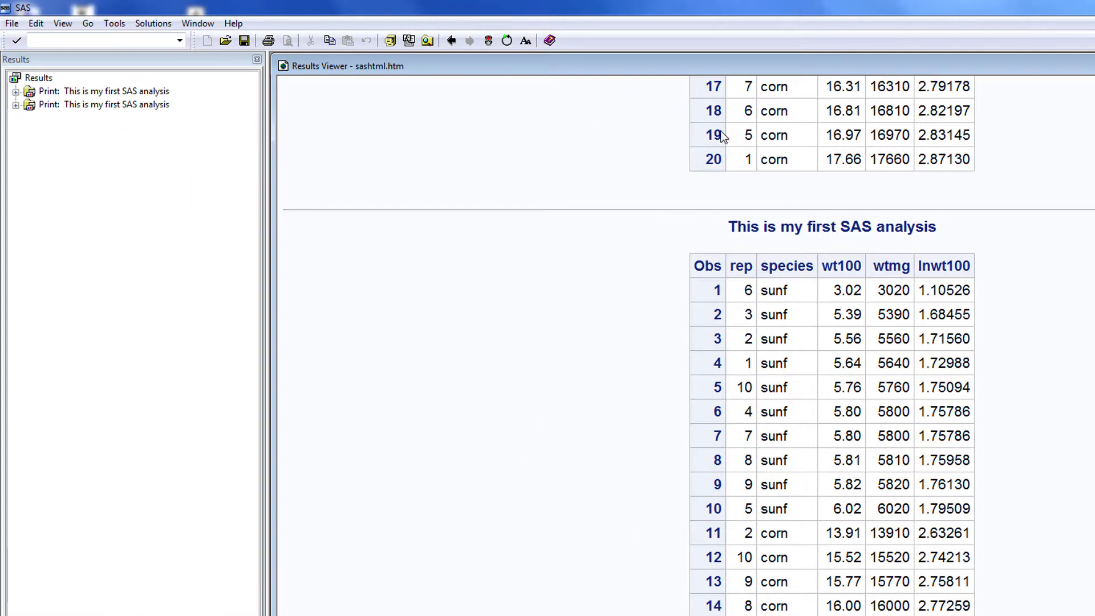
- Clear all accumulated results and all log contents
click(72, 60)
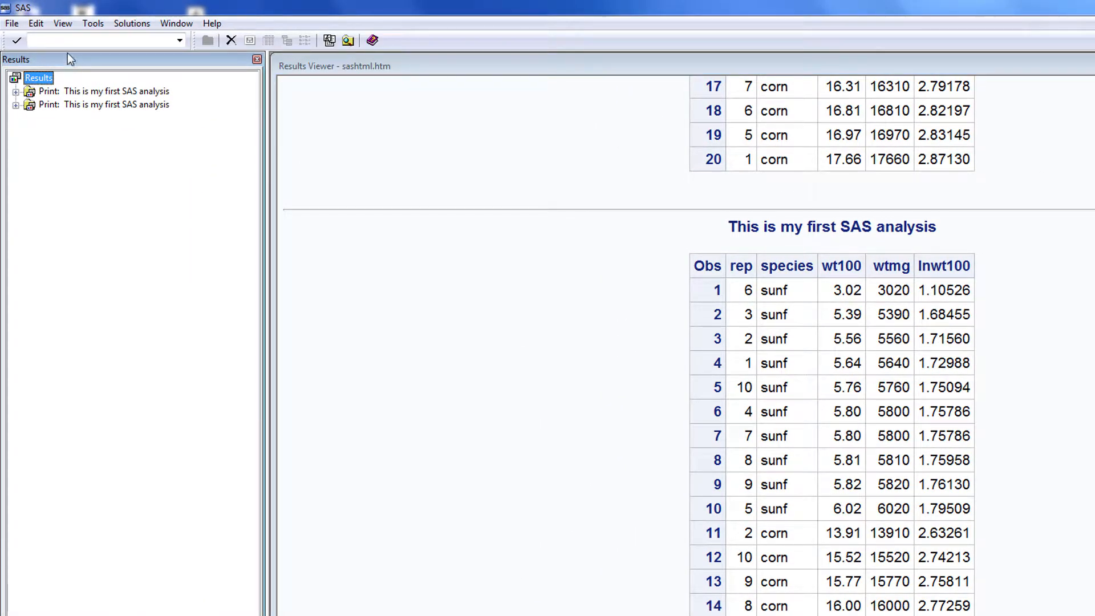
click(36, 24)
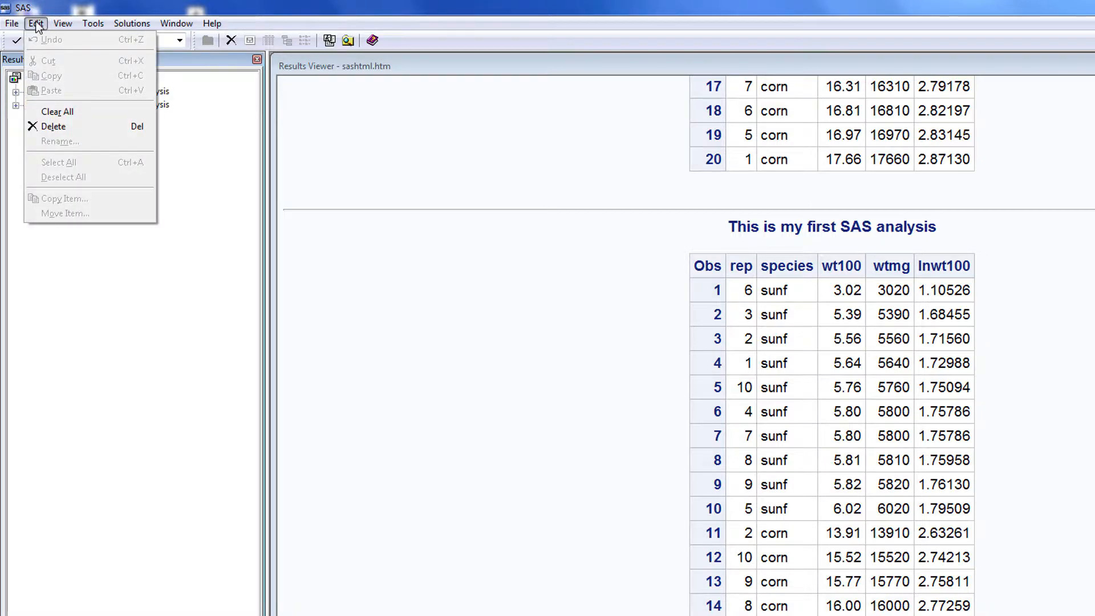
click(61, 111)
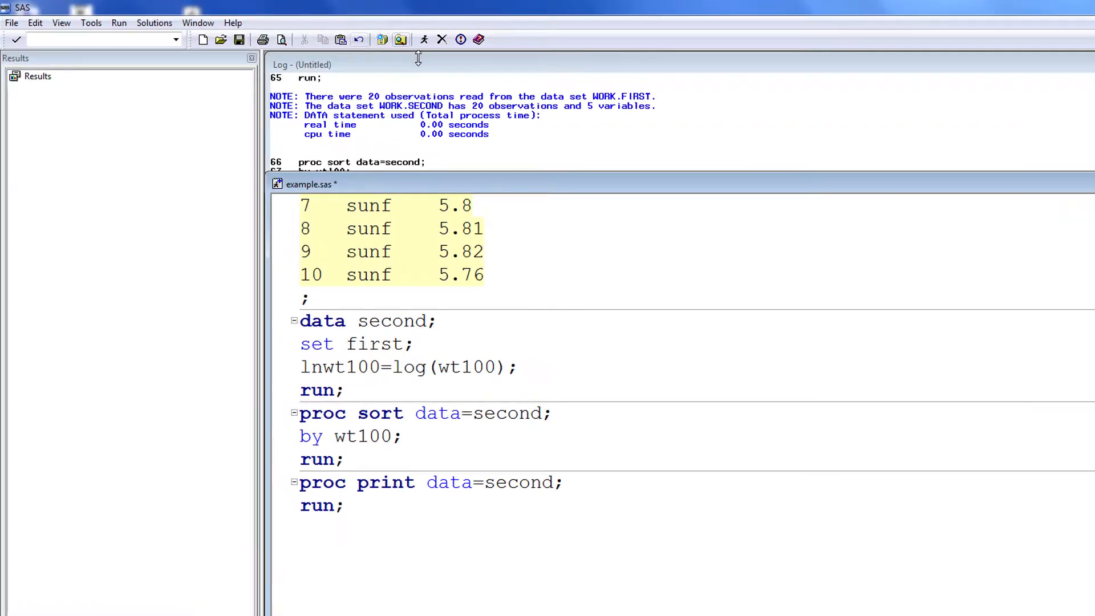
click(419, 62)
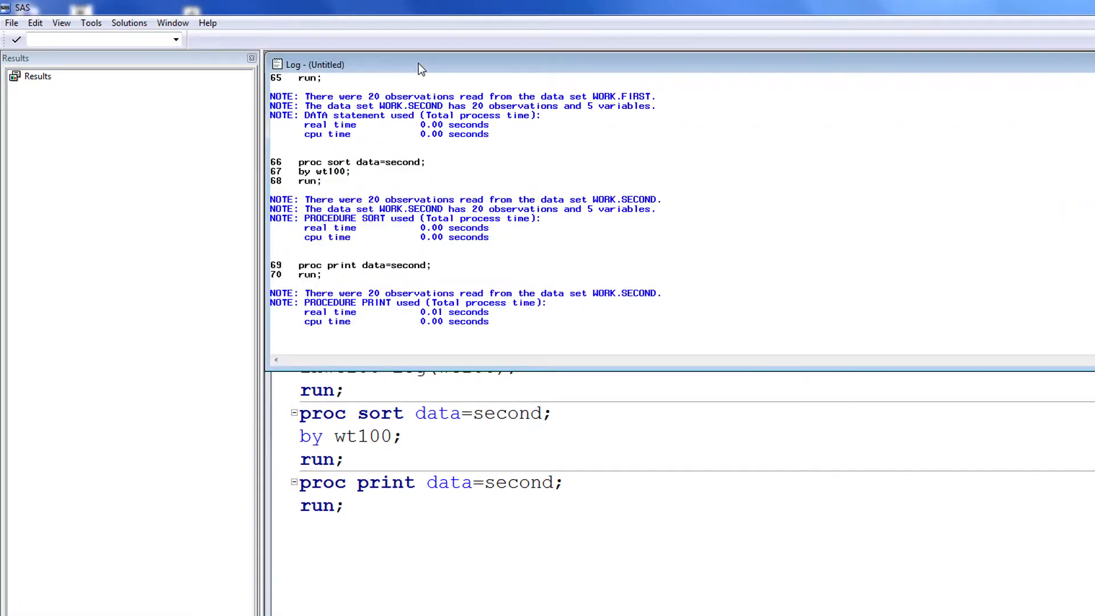
click(34, 24)
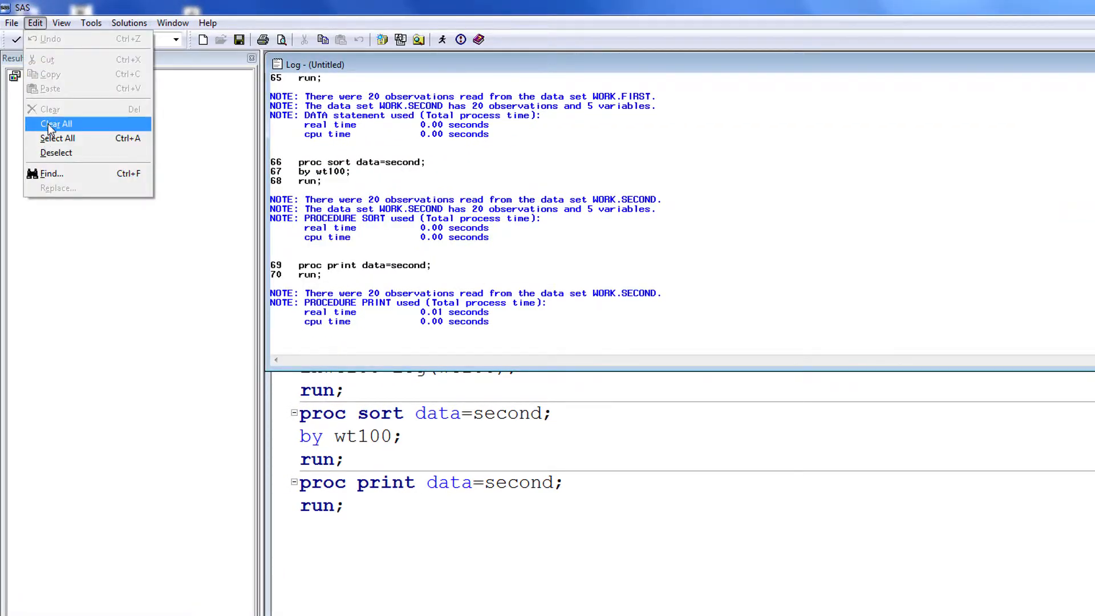
click(50, 127)
- Append a proc sgscatter block with plot wt100 * (rep species); and run; at the program's end, and submit the program
click(301, 528)
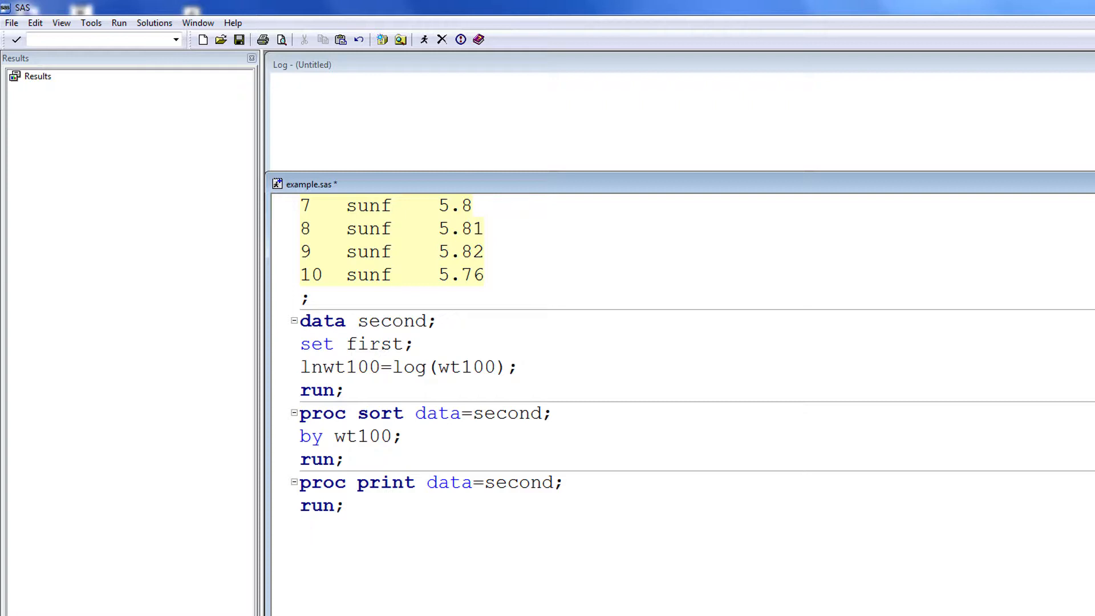
text(proc sgscatter;)
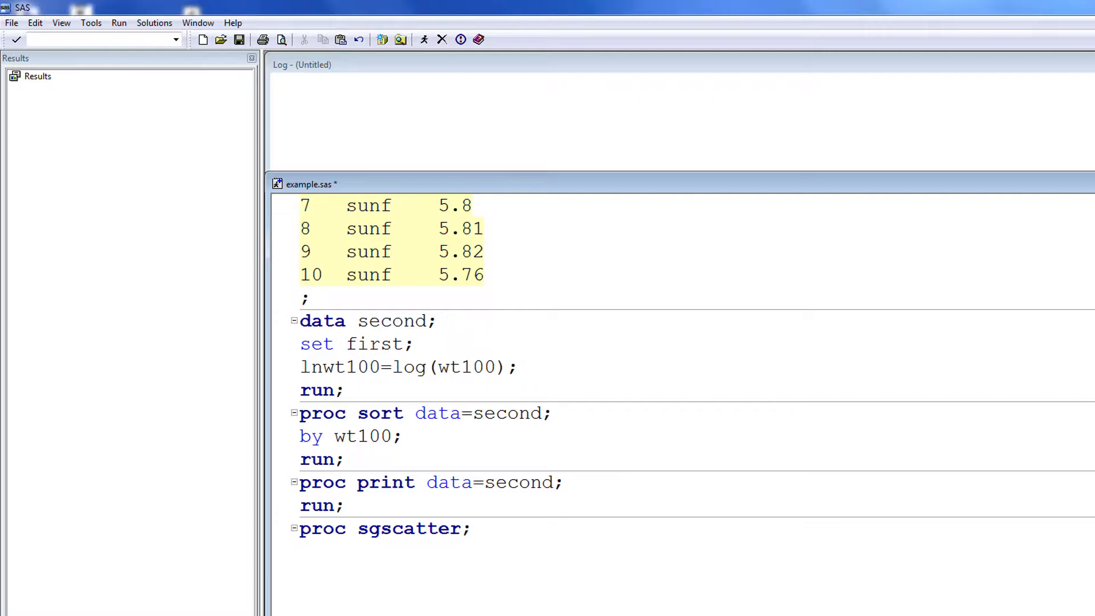
text(plot wt100 * (rep species);)
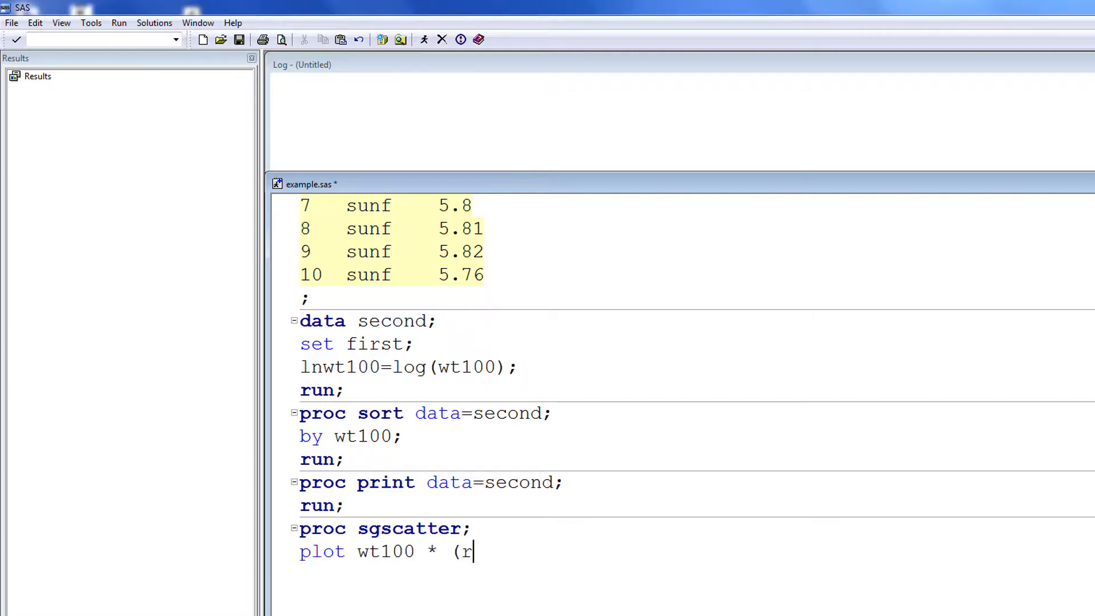
key(Return)
text(run;)
key(Return)
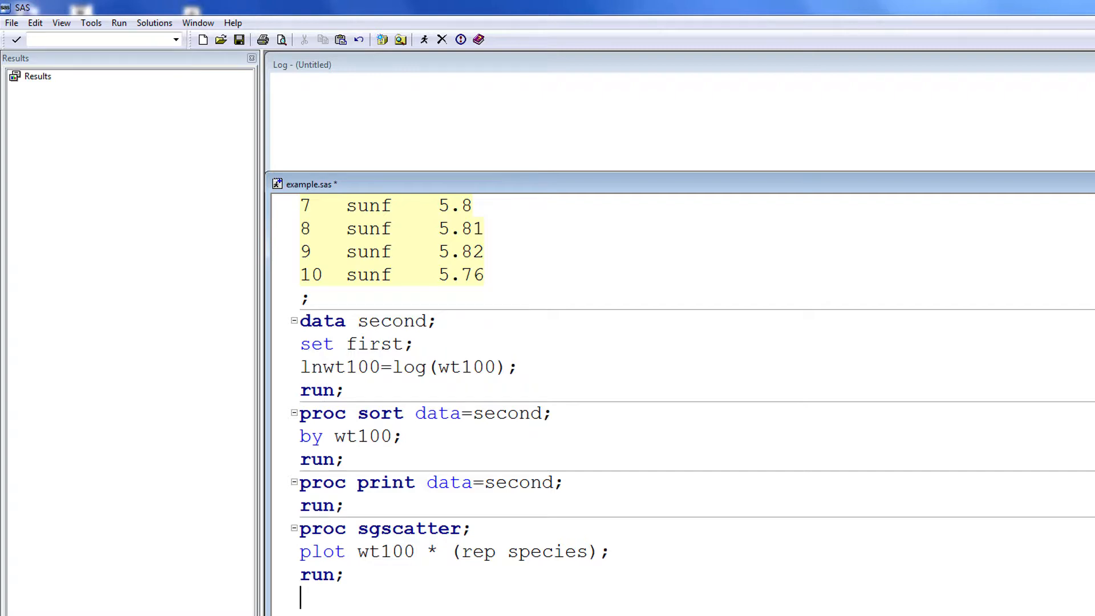
key(F3)
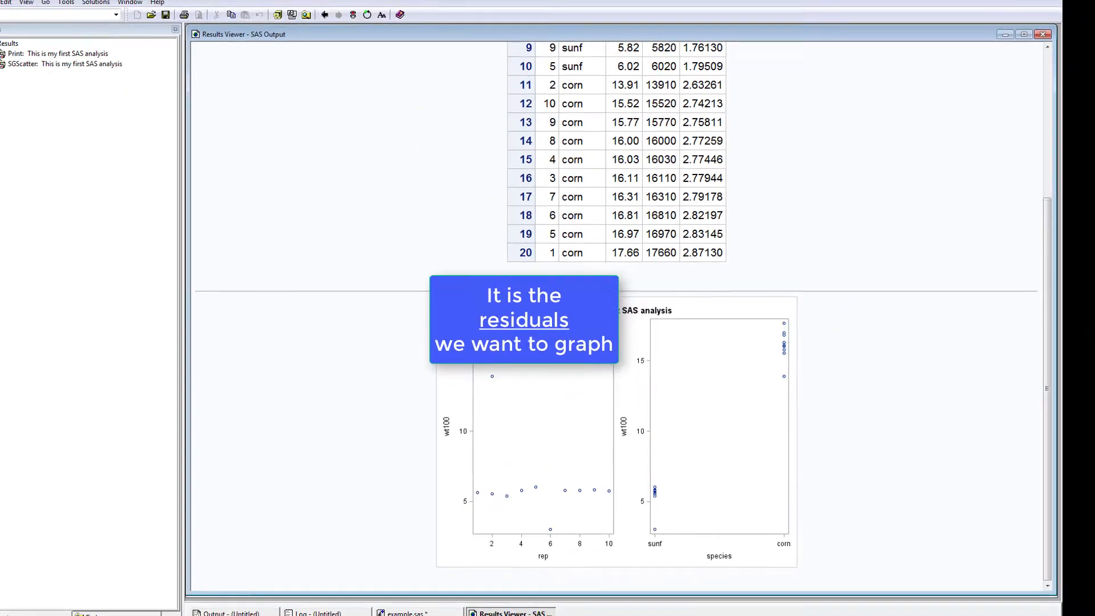
- Start a proc glimmix block before proc sgscatter in example.sas, with class species; and model wt100=species;
click(412, 609)
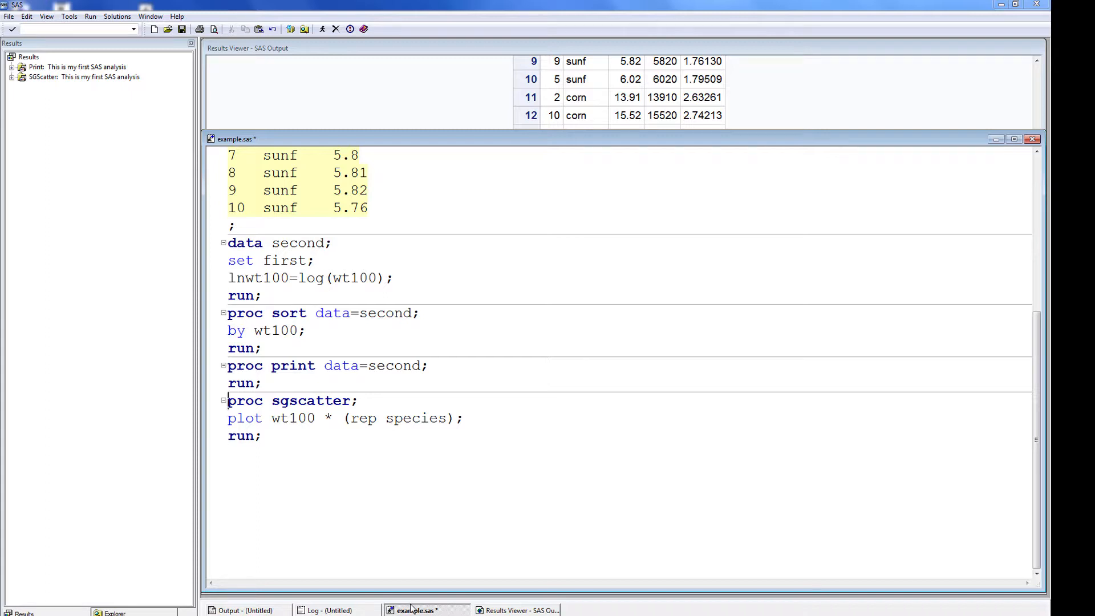
key(Return)
key(Up)
text(proc glimmix;)
key(Return)
text(class species;)
key(Return)
text(model wt100=species;)
key(Return)
- Complete the glimmix block with lsmeans species;, output out=third pred=predicted resid=residual student=sresid;, and run;
text(ls)
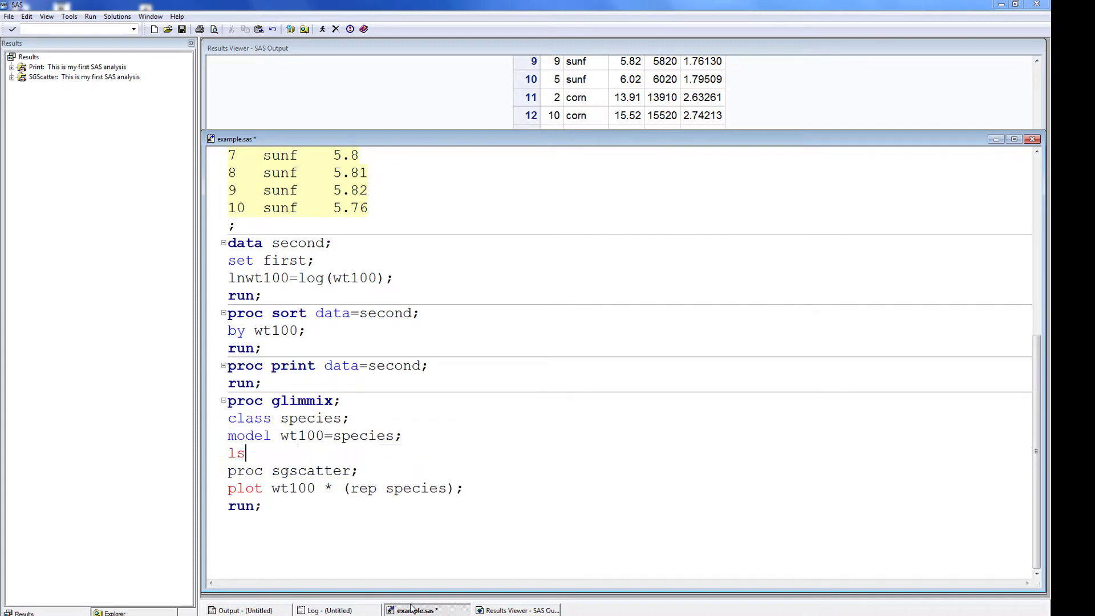
text(means species;)
key(Return)
text(output out=third pred=predicted)
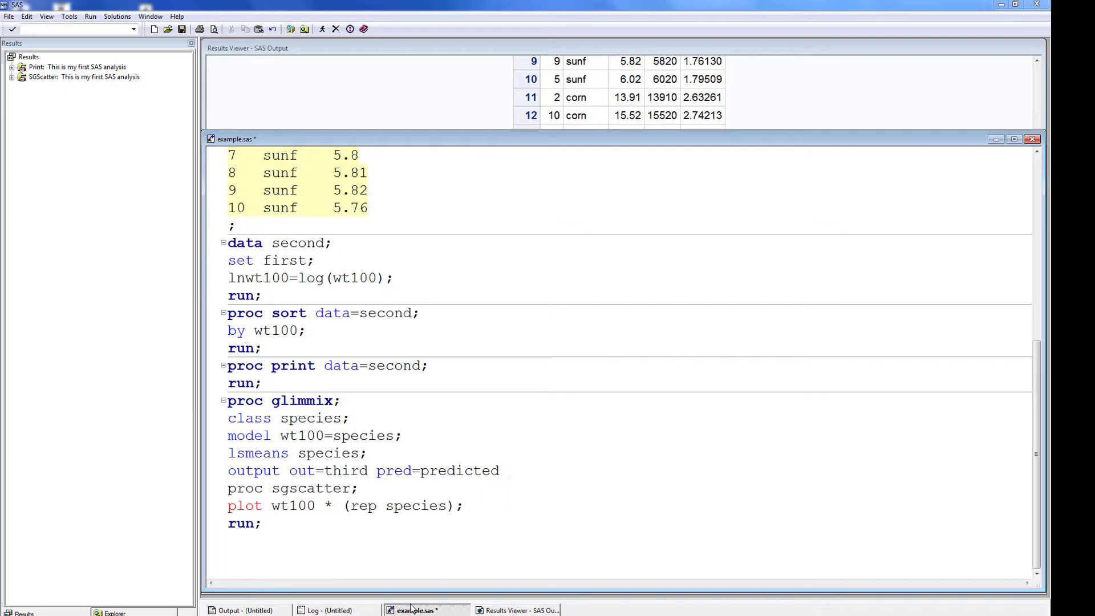
text( resid=residual student=sresid;)
key(Return)
text(run;)
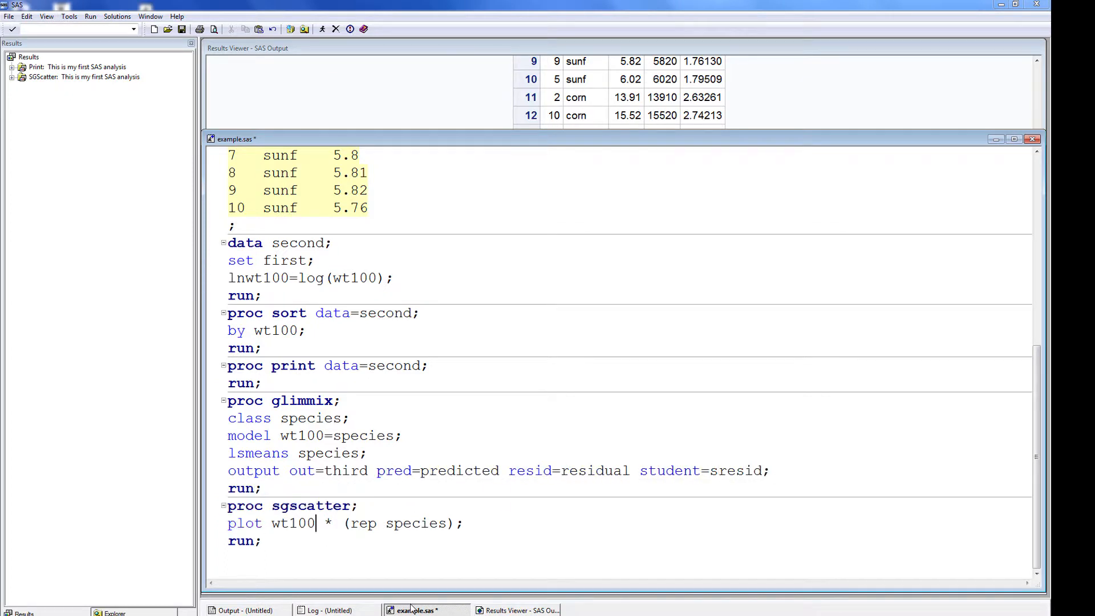
- Replace wt100 with sresid in the sgscatter plot statement and submit the program
key(BackSpace)
key(BackSpace)
key(BackSpace)
key(BackSpace)
key(BackSpace)
text(sresid)
key(Down)
key(Return)
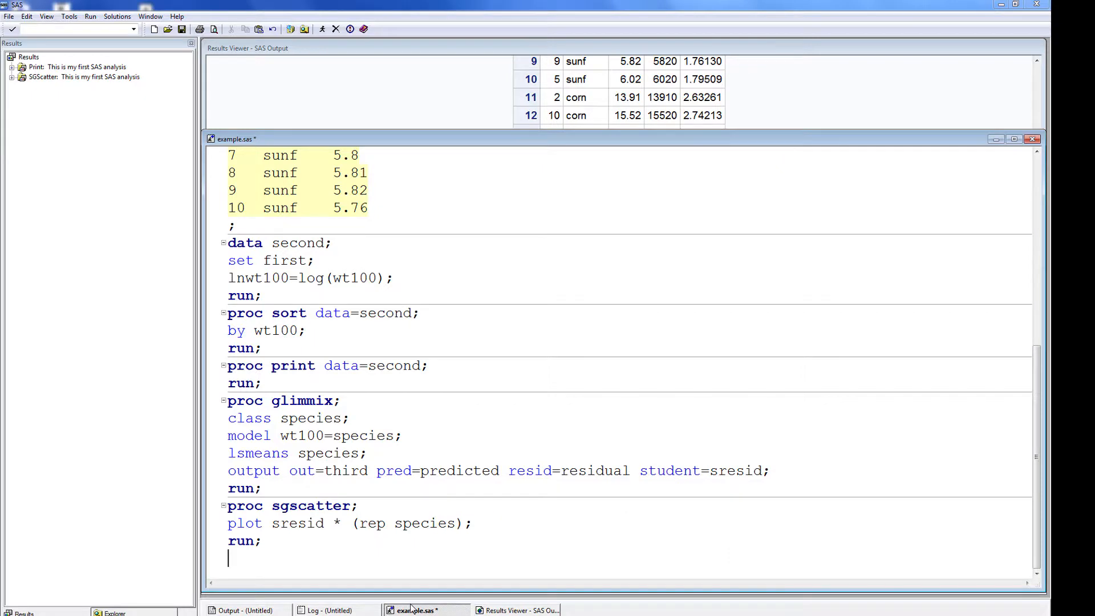
click(322, 30)
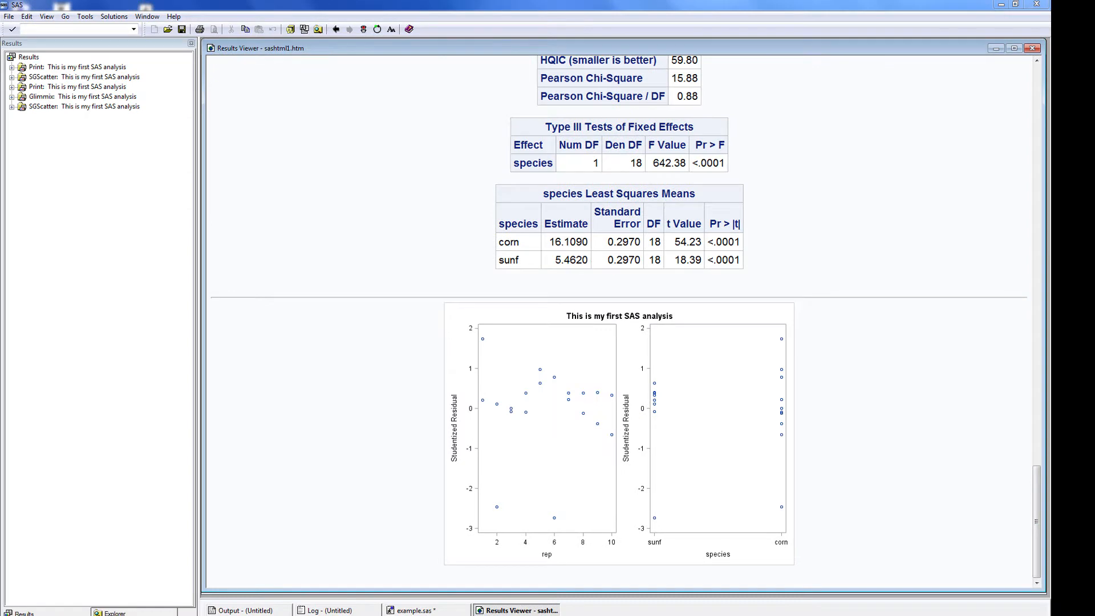
- Append a proc univariate normal; block to example.sas with var sresid; and histogram sresid / normal kernel;
click(426, 610)
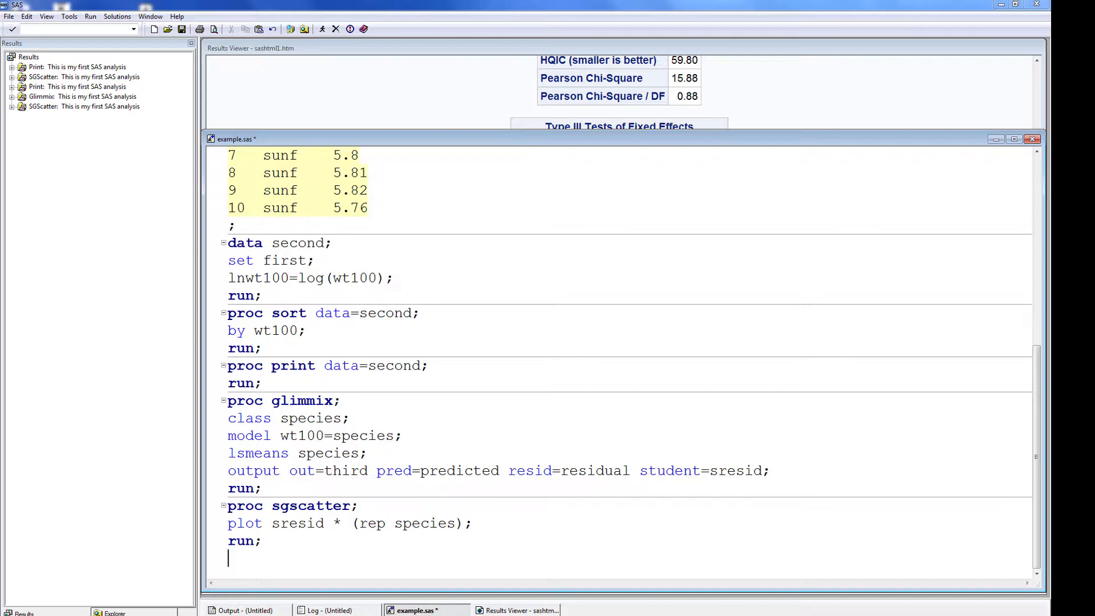
scroll(445, 550, down, 3)
text(proc univariate normal;)
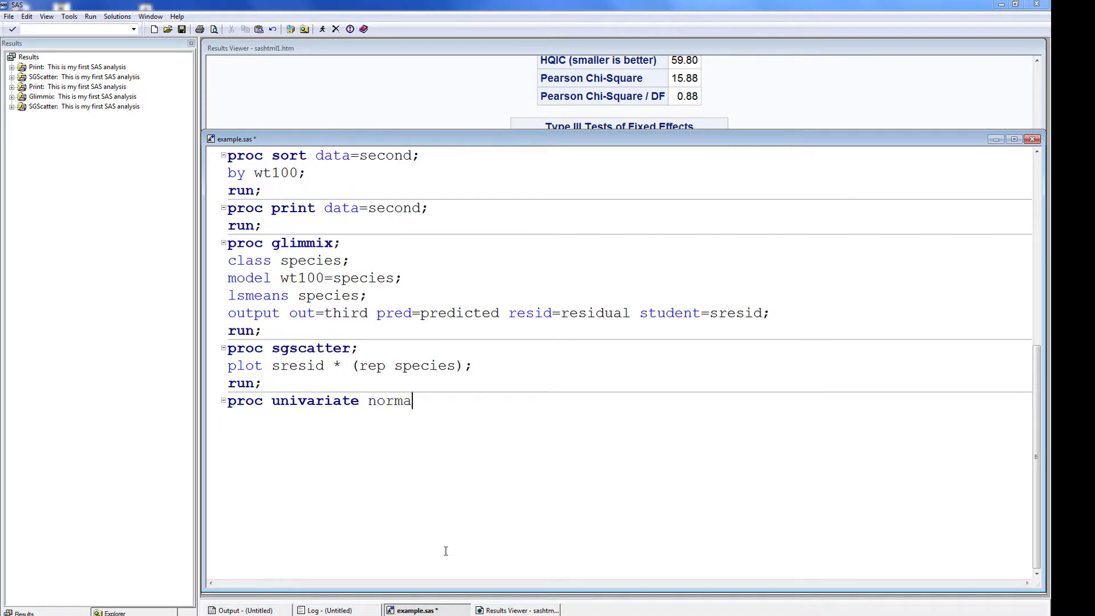
key(Return)
text(var sresid;)
key(Return)
text(histogram s)
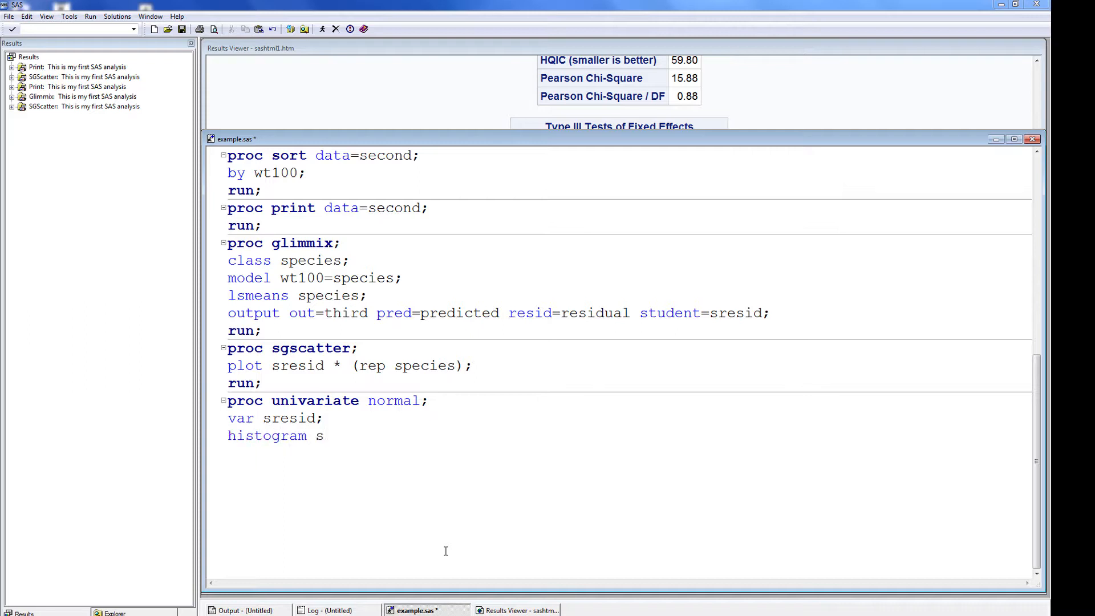
text(resid / normal kernel;)
key(Return)
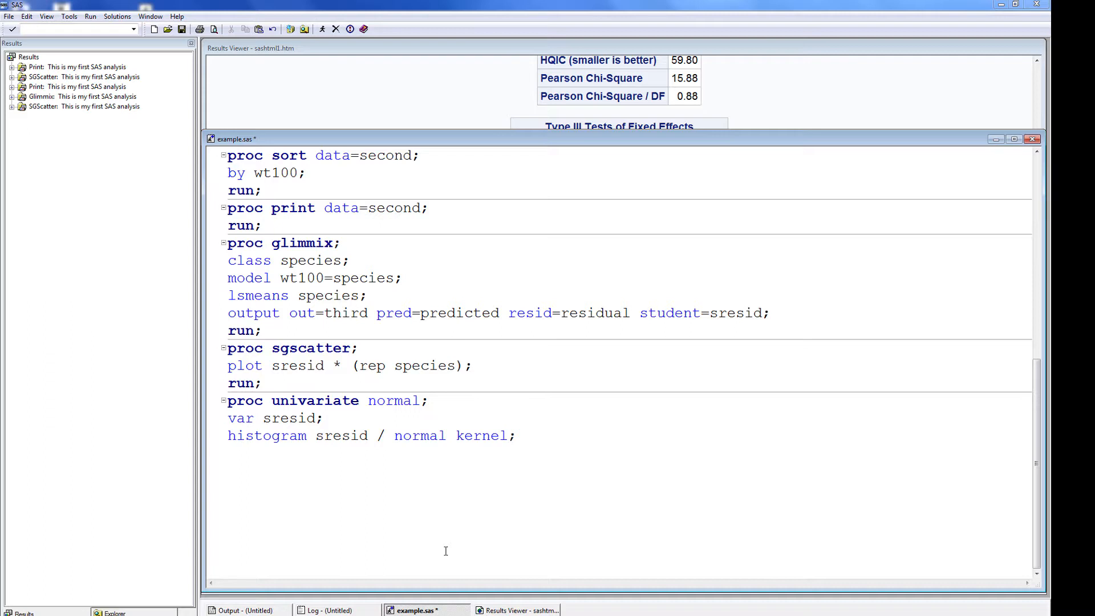
- Complete the univariate block with by species; and run;, and submit the program
text(by species;)
key(Return)
text(run;)
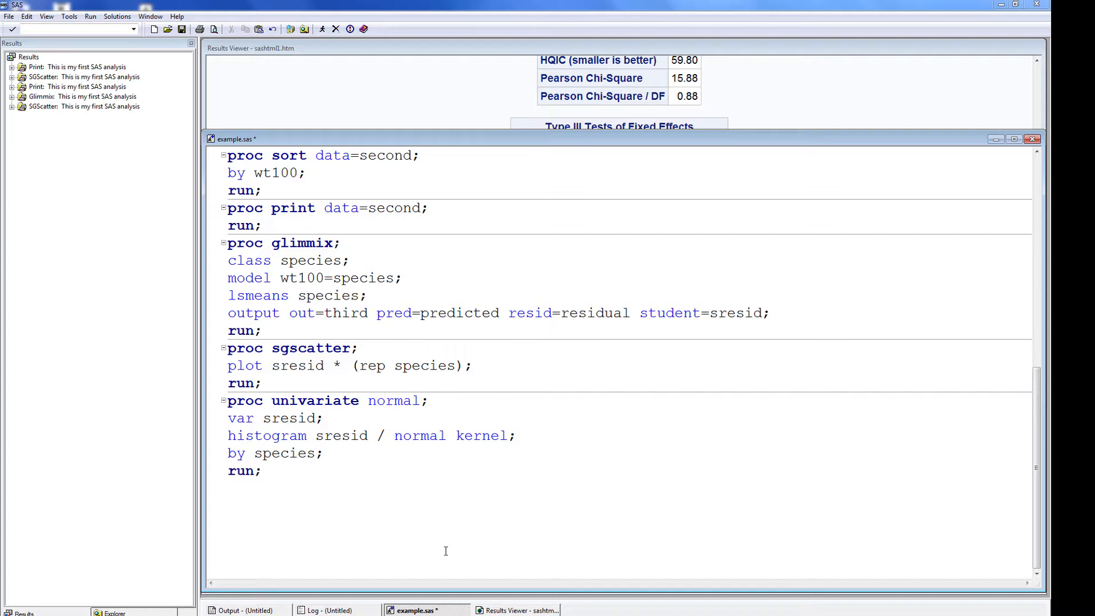
key(F3)
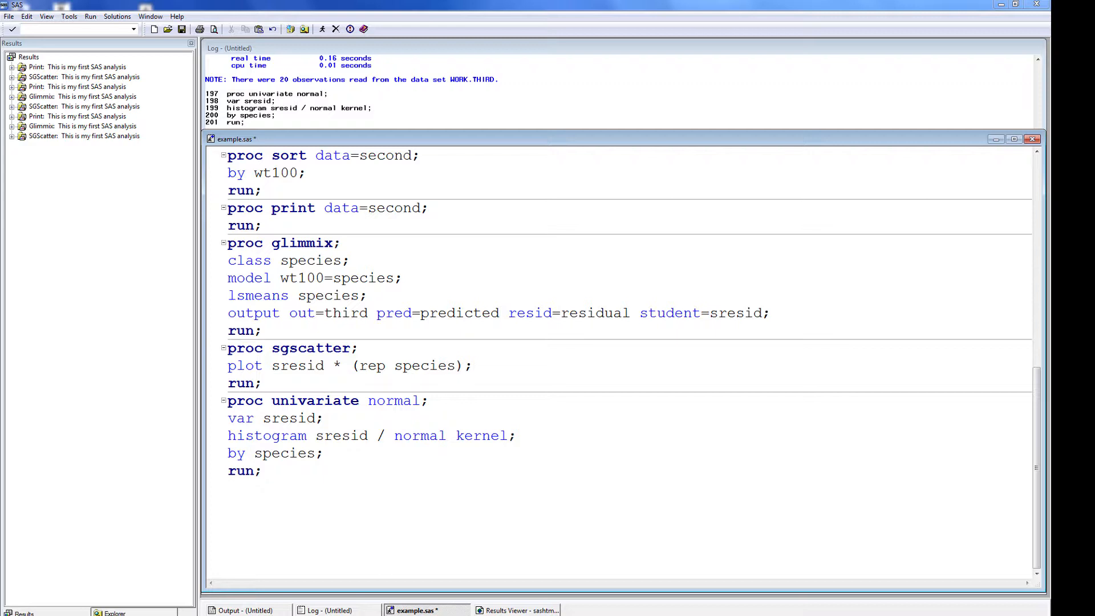
- Insert proc sort data=third; with by species; directly before the proc univariate block and submit the program again
key(Up)
key(Up)
key(Return)
key(Up)
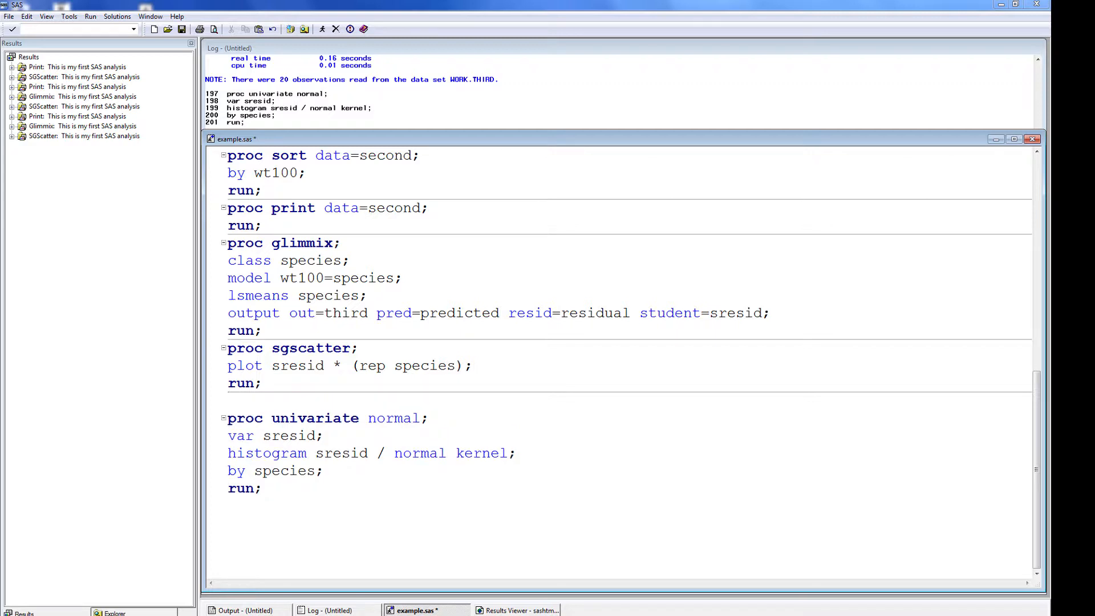
text(proc sort data=third;)
key(Return)
text(by species;)
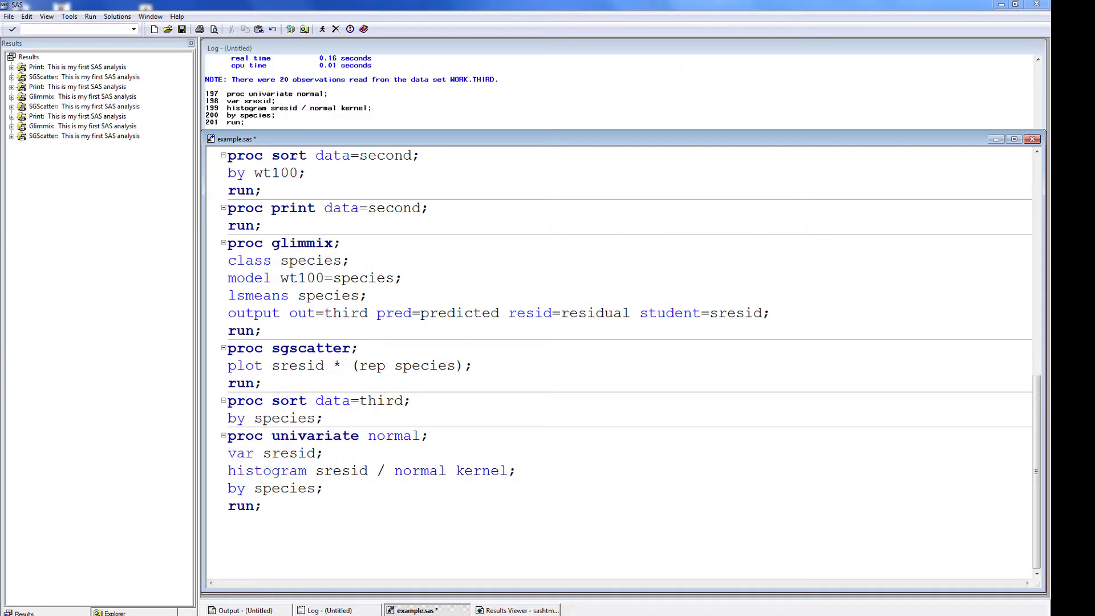
click(229, 523)
click(323, 29)
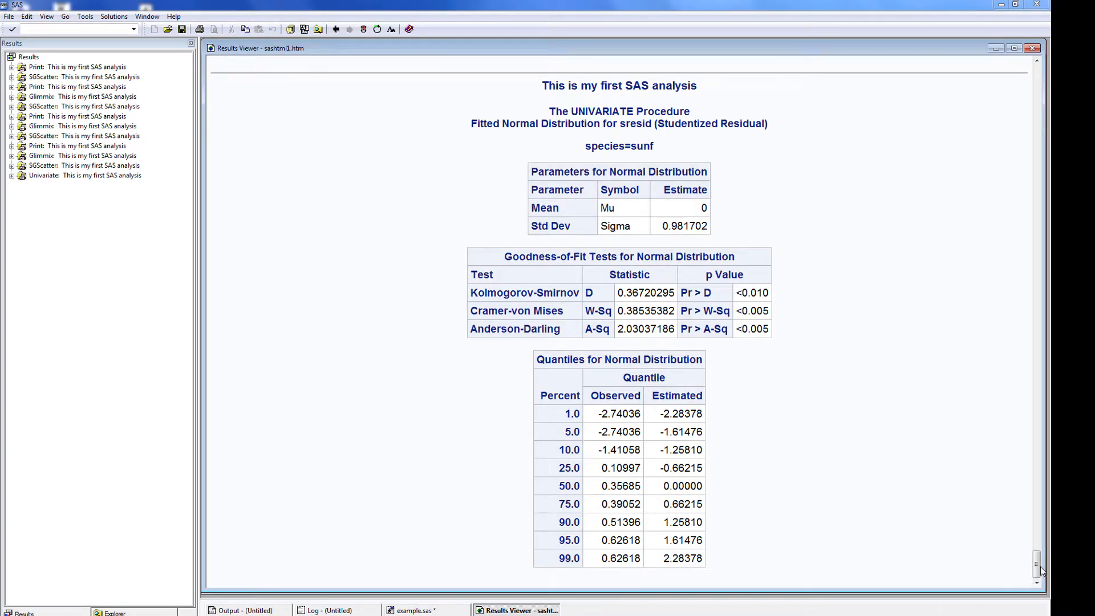
- Review the sresid histograms for both species and check the file types offered for saving the sunf histogram as a picture
drag(1038, 565, 1020, 448)
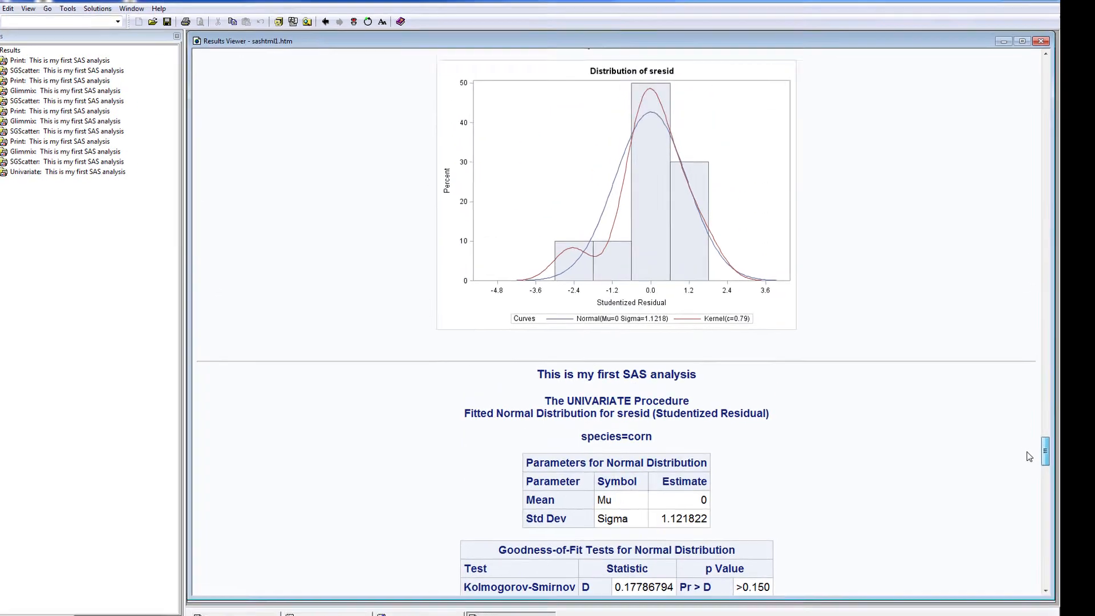
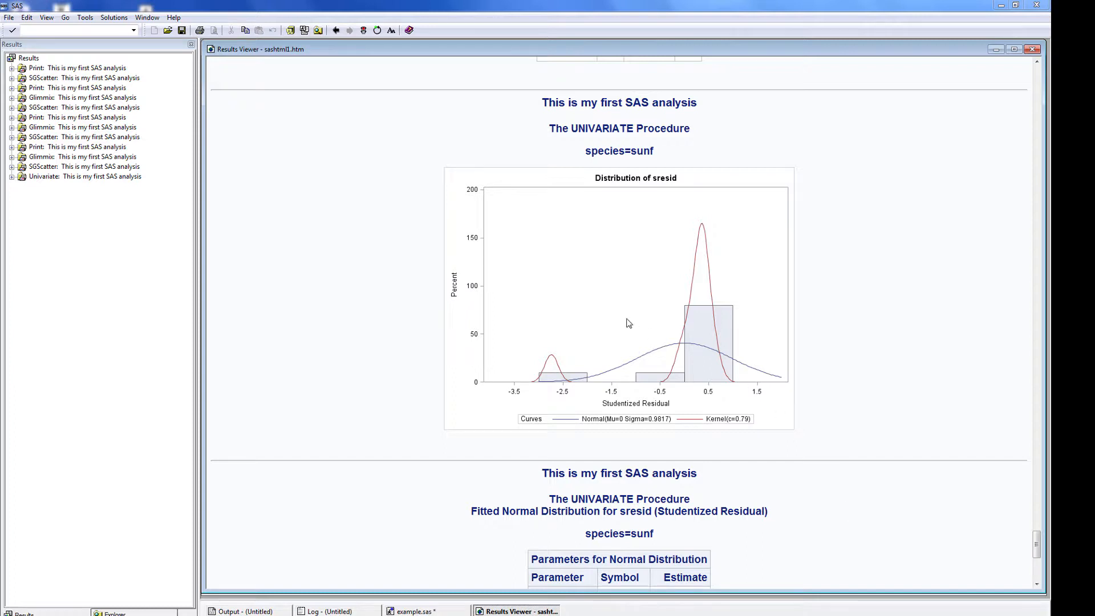
right_click(564, 265)
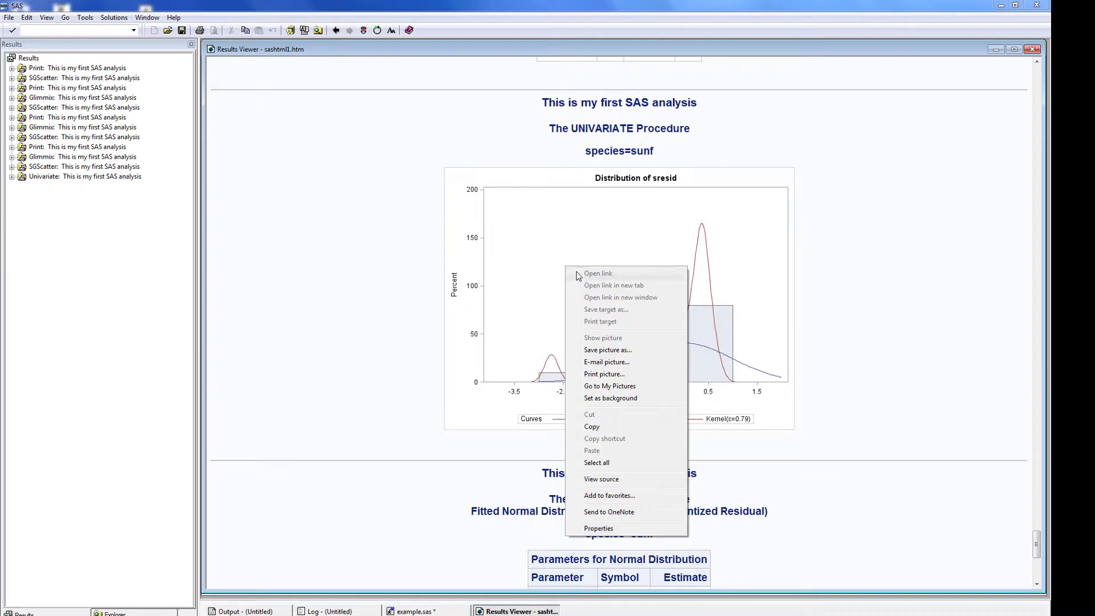
click(589, 350)
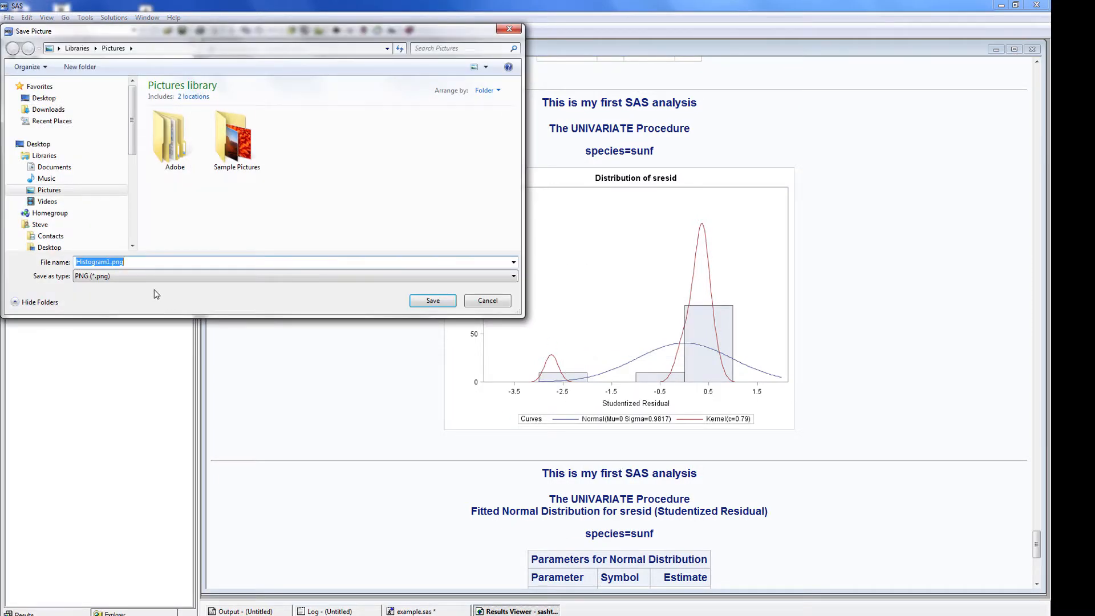
click(142, 276)
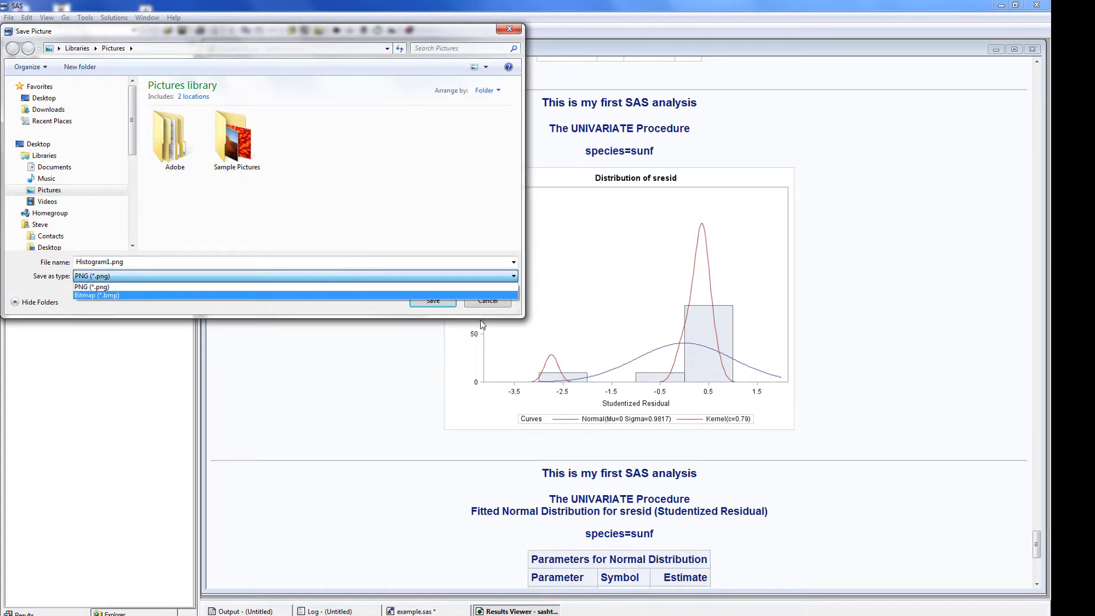
click(491, 304)
click(492, 303)
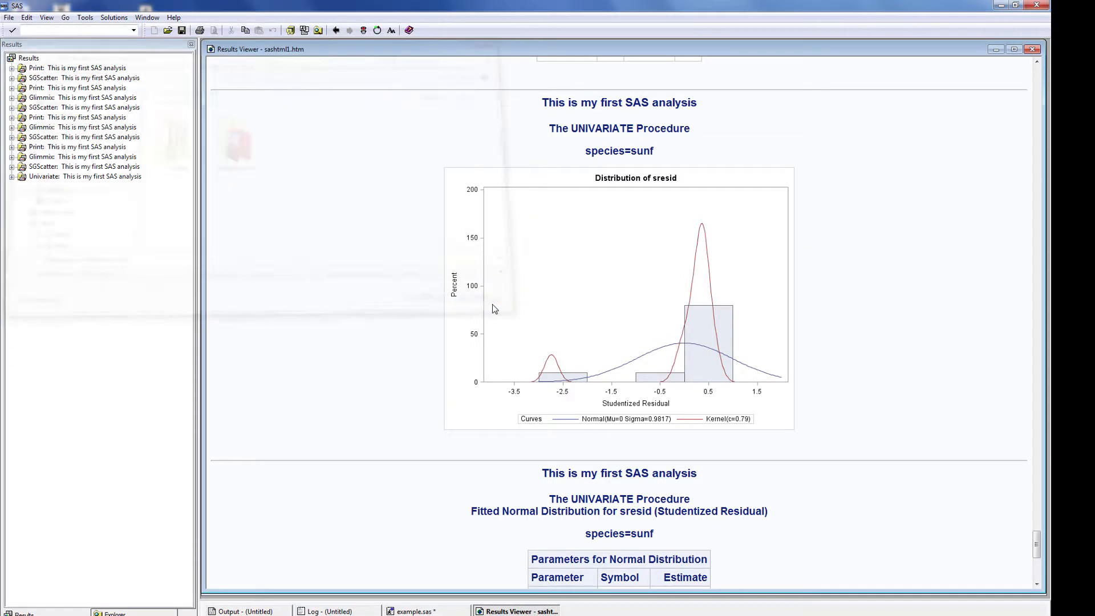
- Export the sunf Tests for Normality table to Microsoft Excel, and discard the workbook without saving
scroll(858, 500, down, 3)
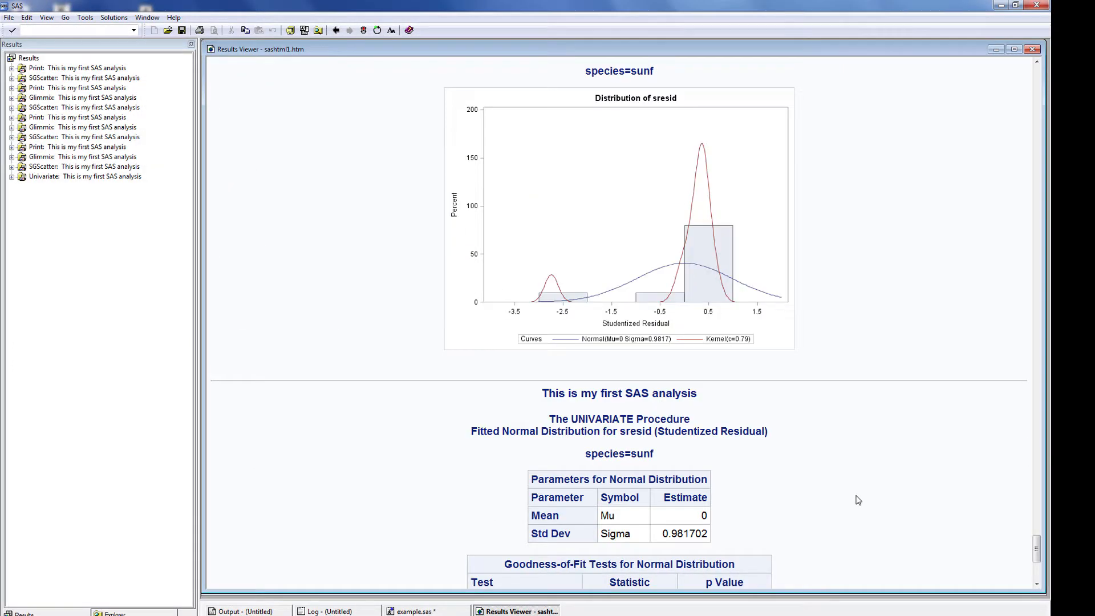
scroll(859, 500, up, 20)
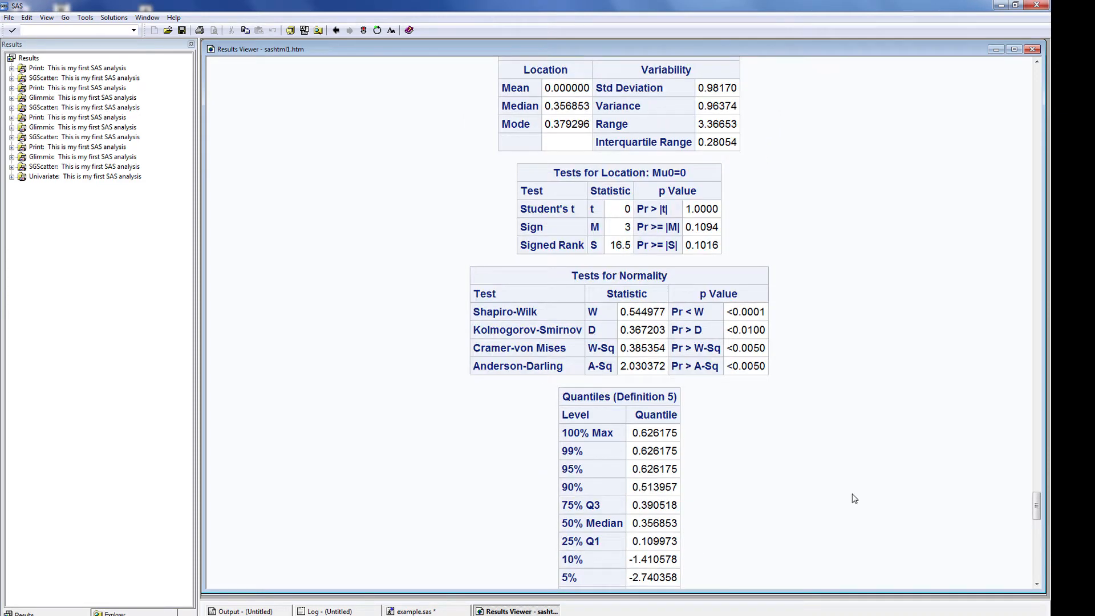
right_click(551, 316)
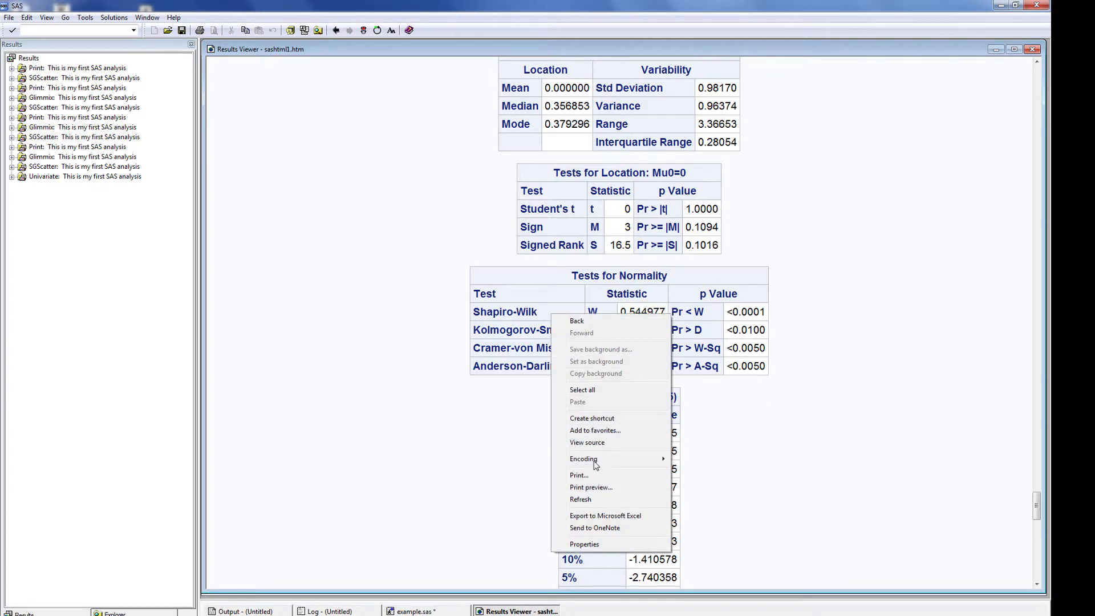
click(592, 517)
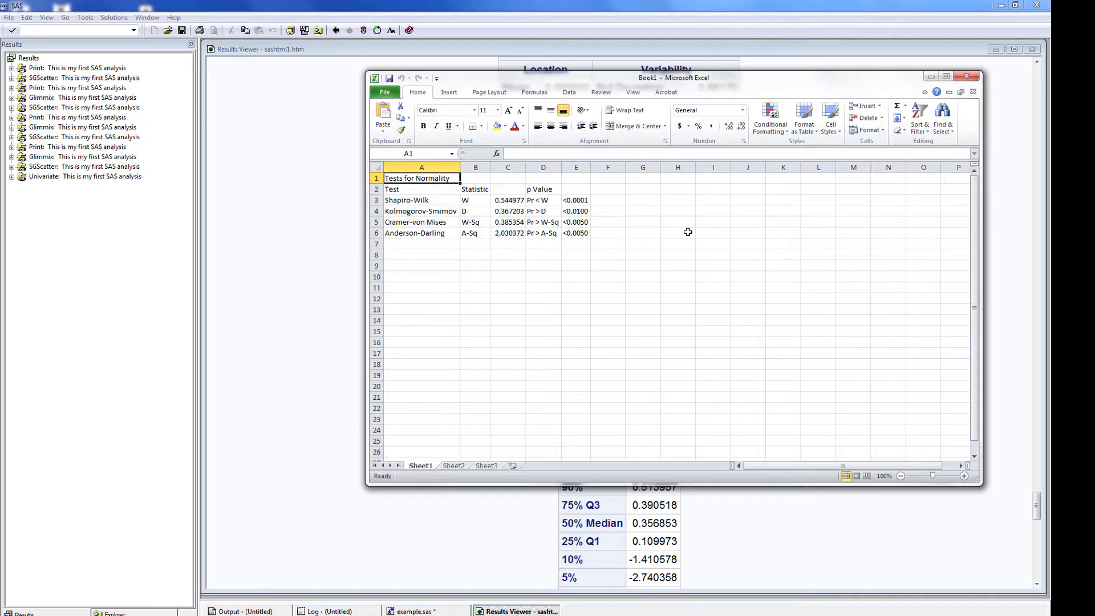
click(968, 80)
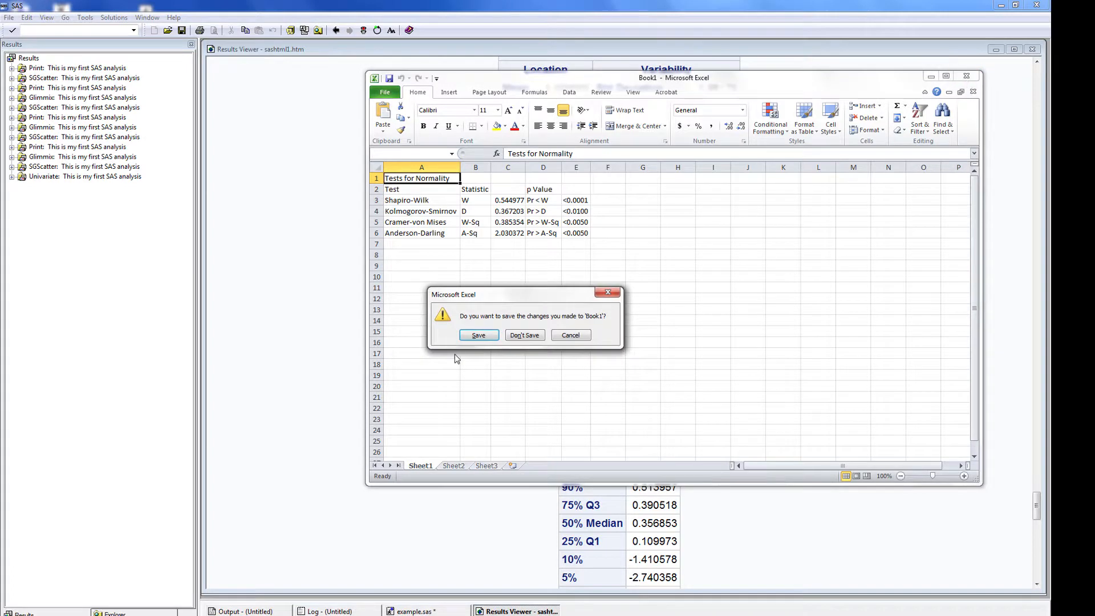
click(525, 335)
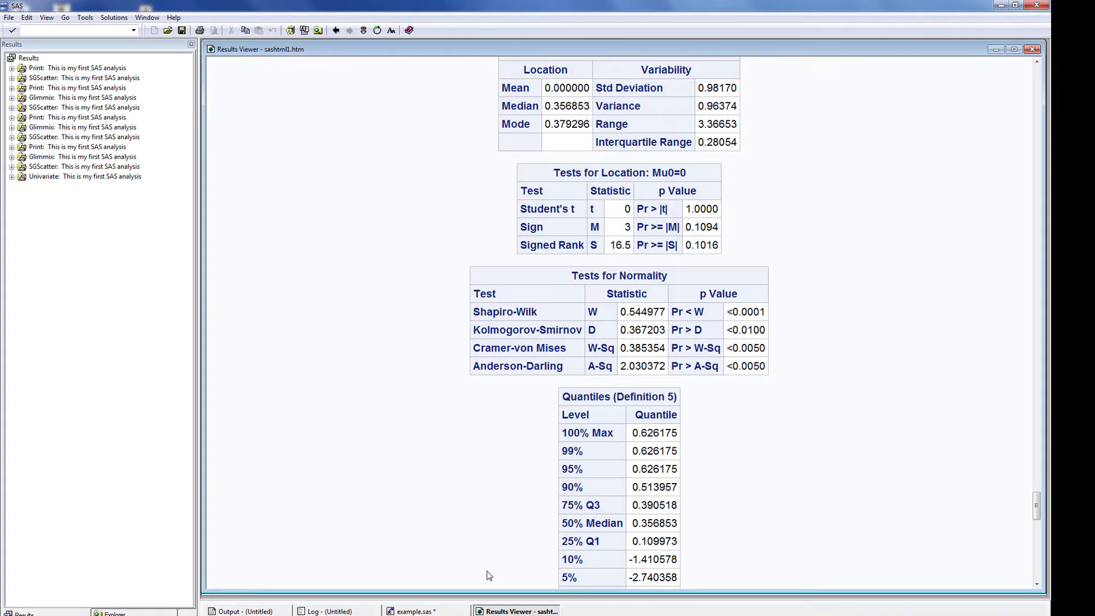
- Start exporting the whole results page to Microsoft Excel, browse the tables offered for import, and discard the query and workbook
right_click(257, 197)
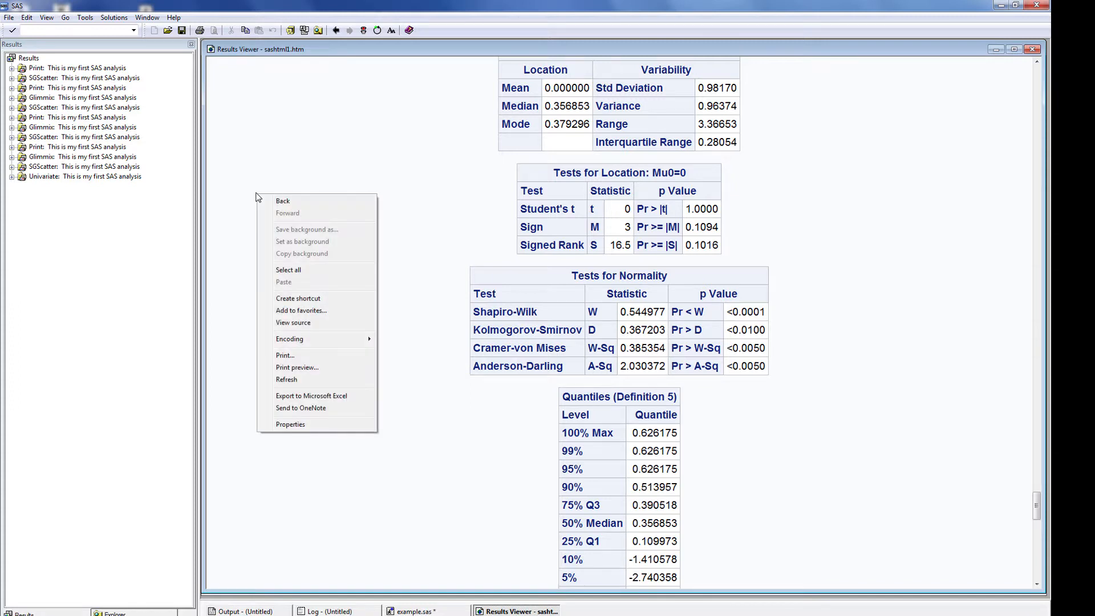
click(299, 397)
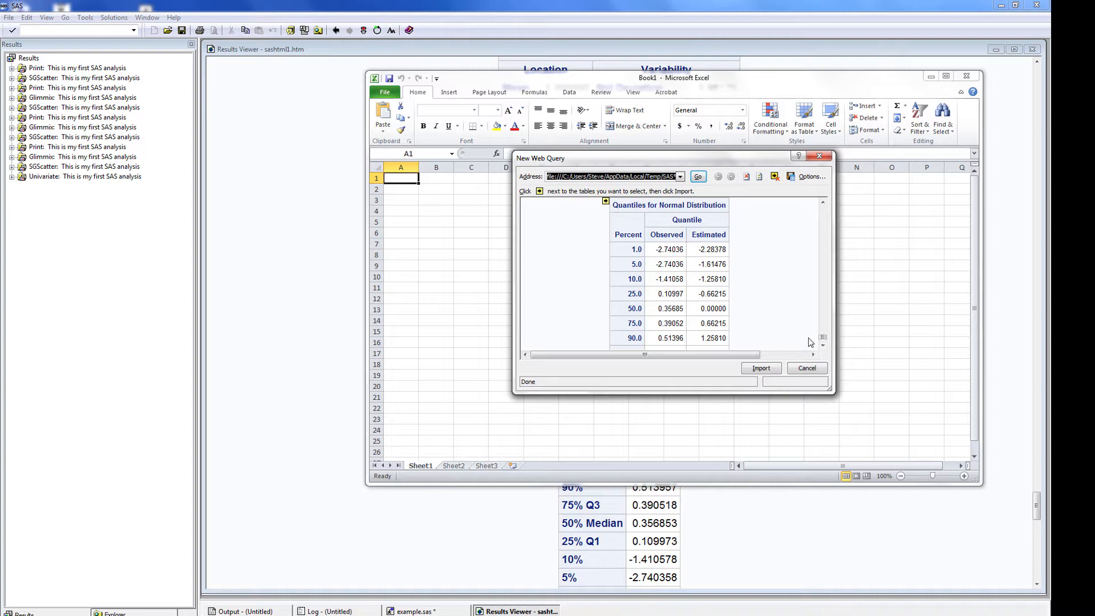
drag(822, 341, 822, 206)
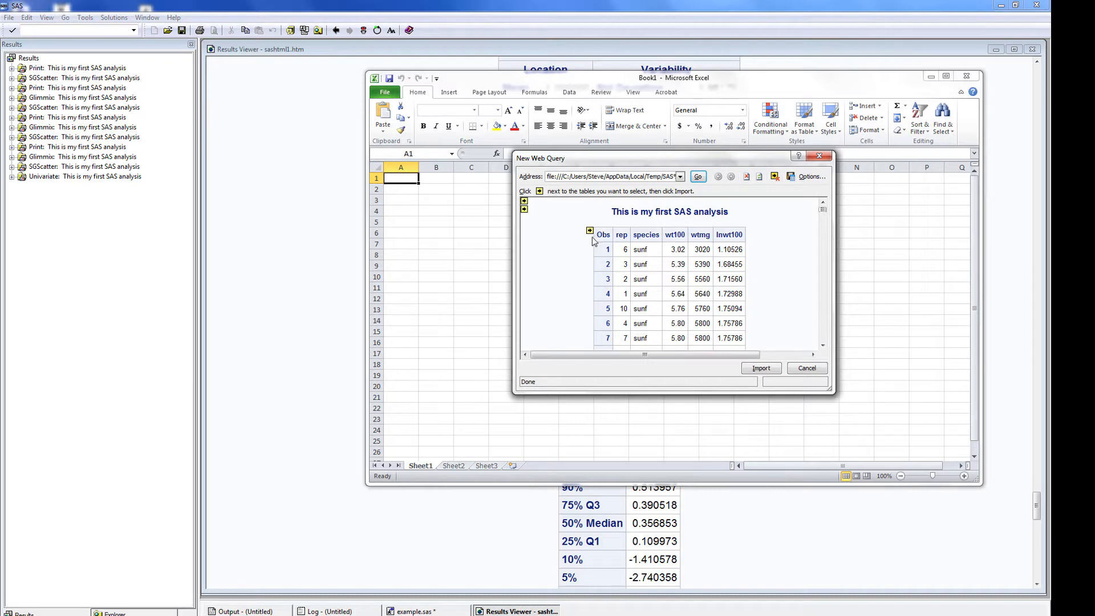
click(822, 345)
click(822, 345)
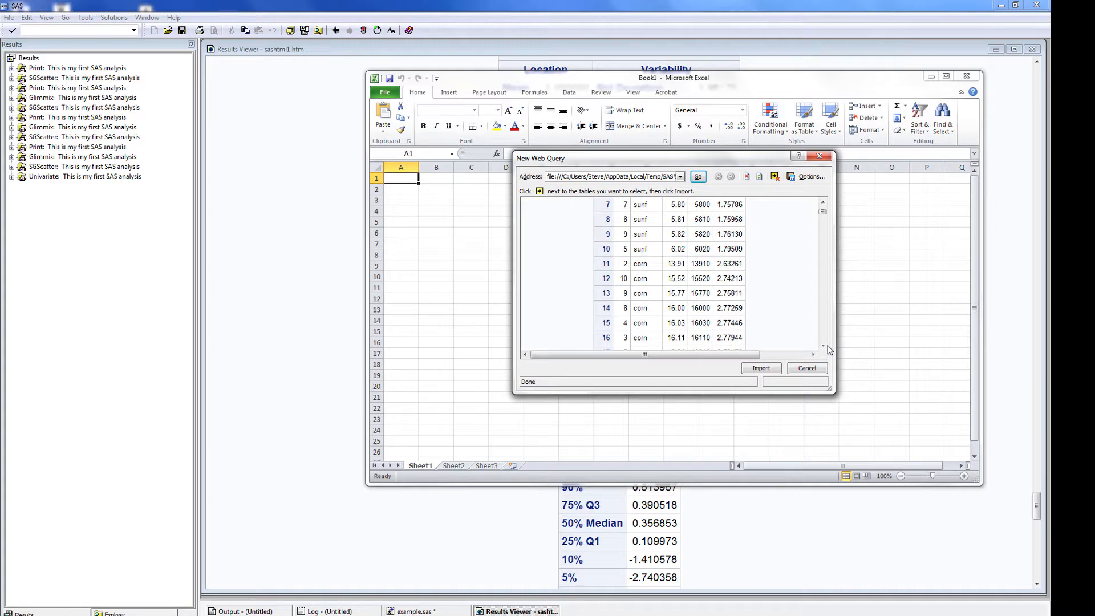
click(820, 156)
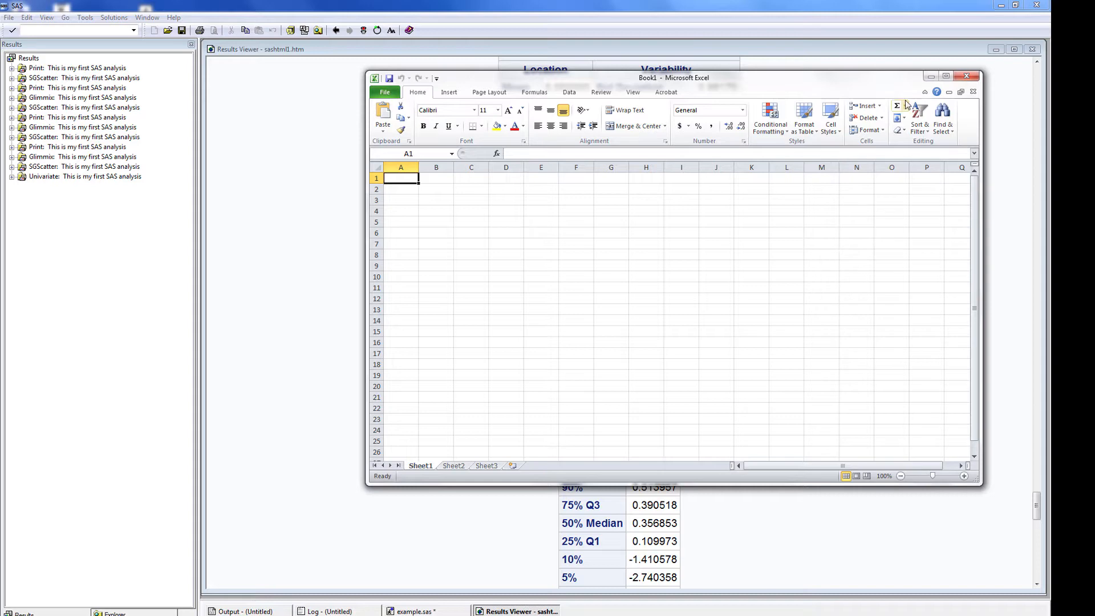
click(972, 75)
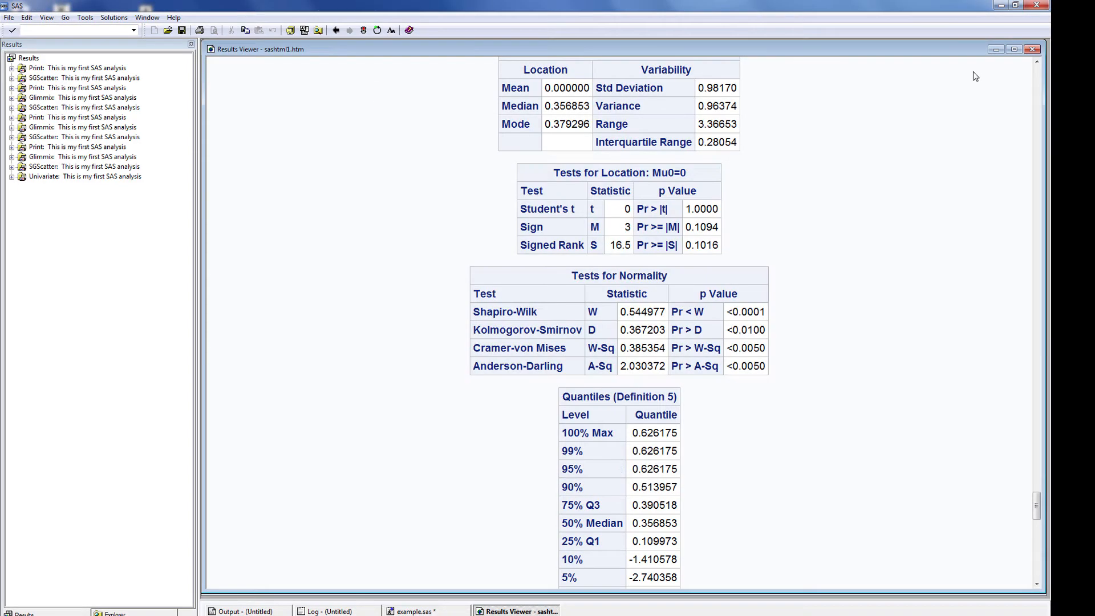
- Check the file types offered for saving the results page as a webpage, and leave it unsaved
click(10, 18)
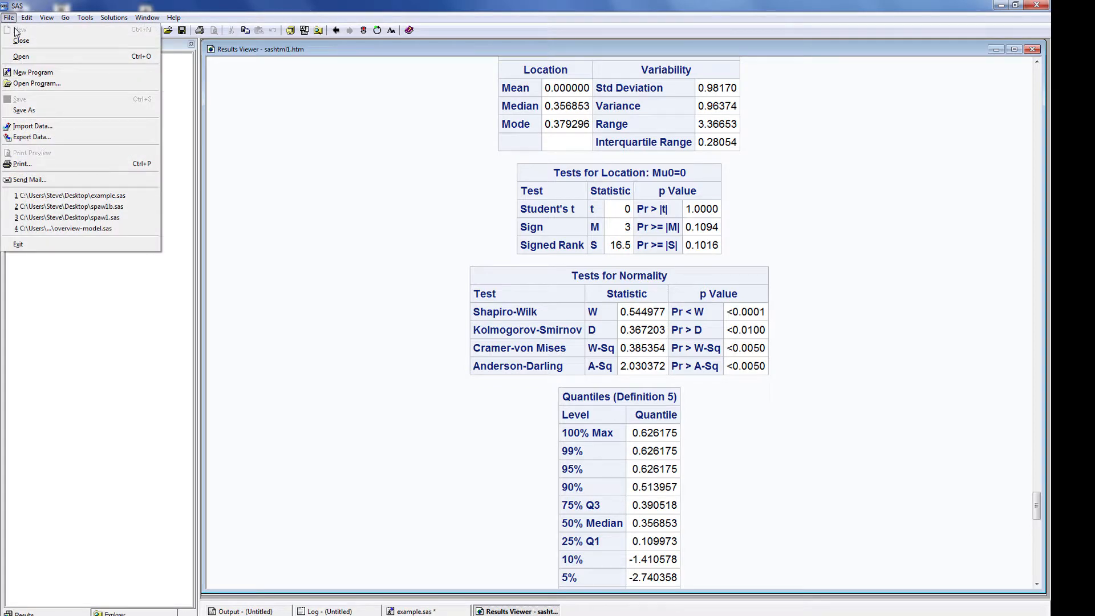
click(25, 110)
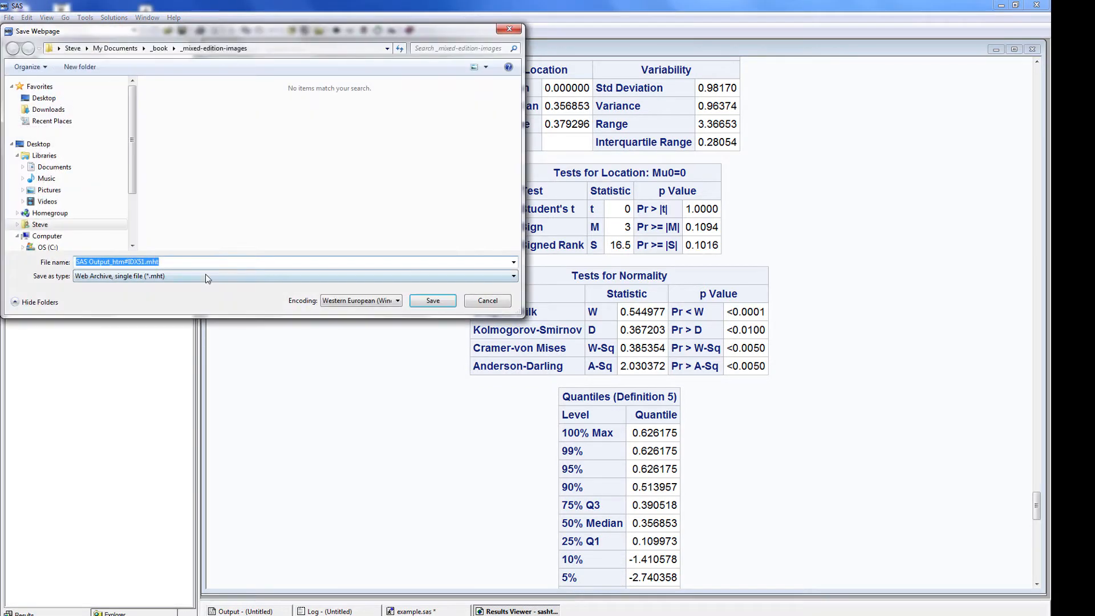
click(201, 277)
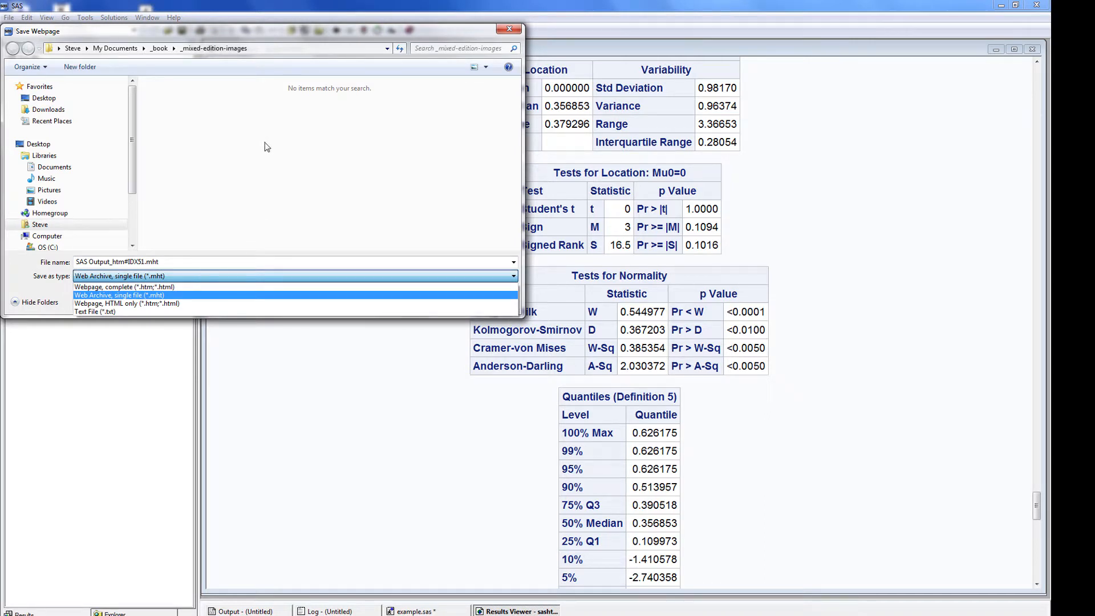
click(428, 34)
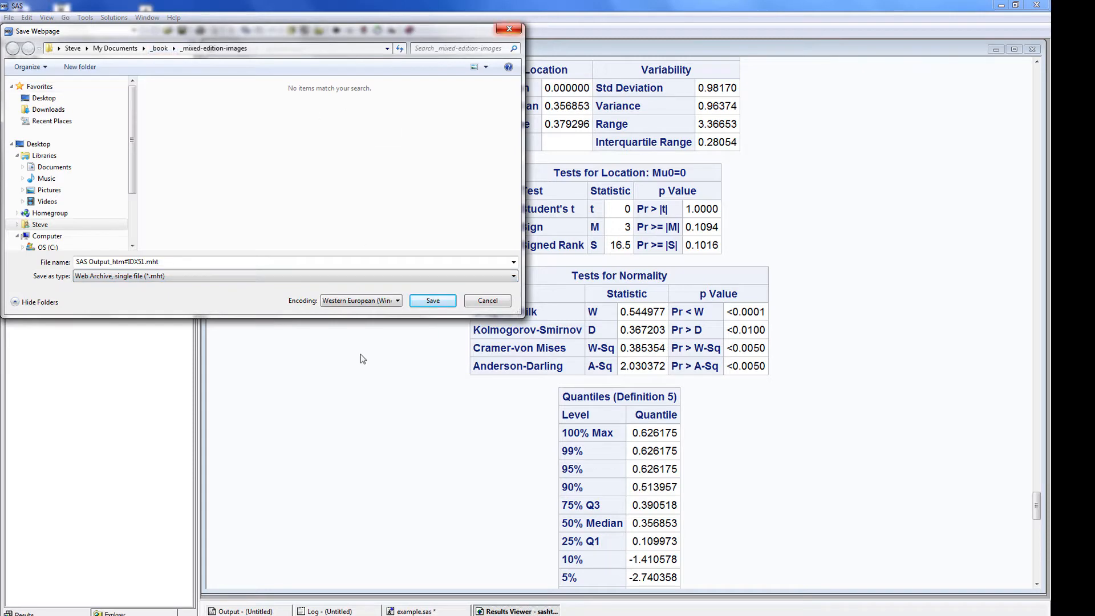
click(489, 302)
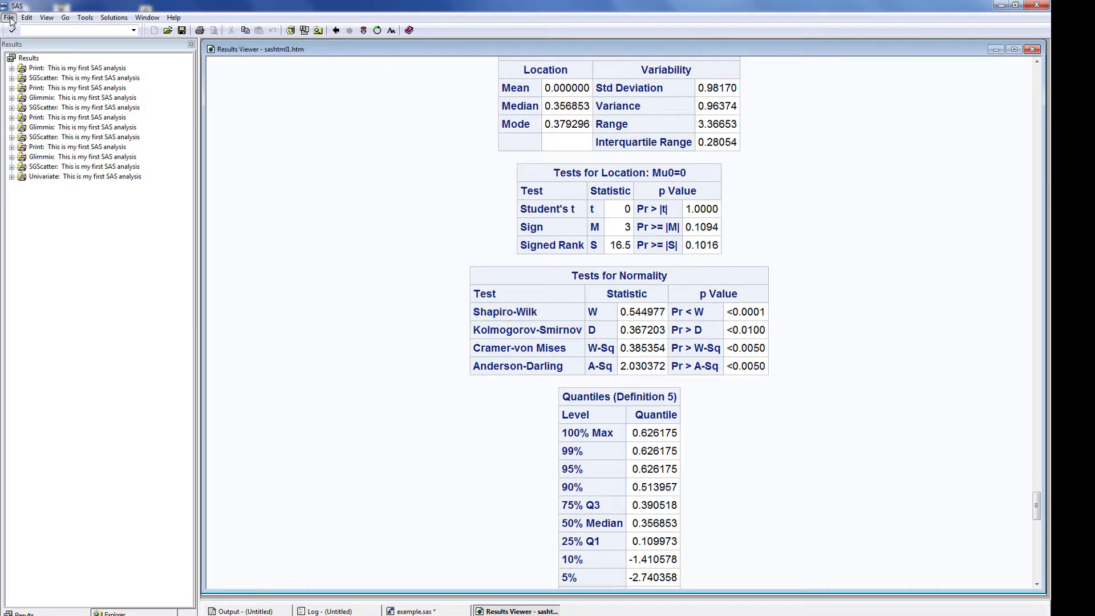
click(10, 17)
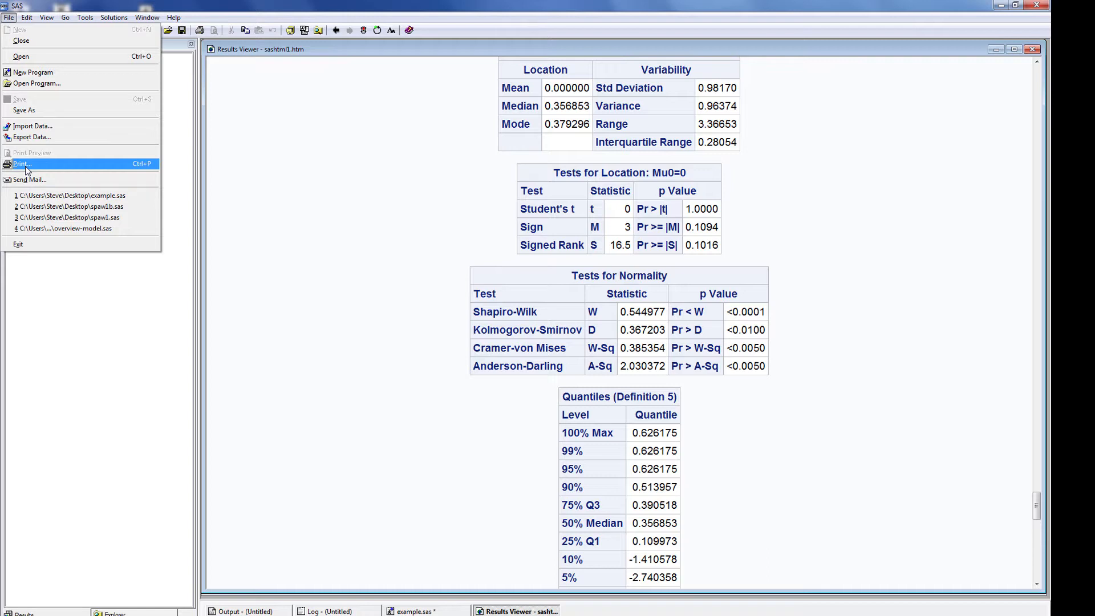
click(301, 107)
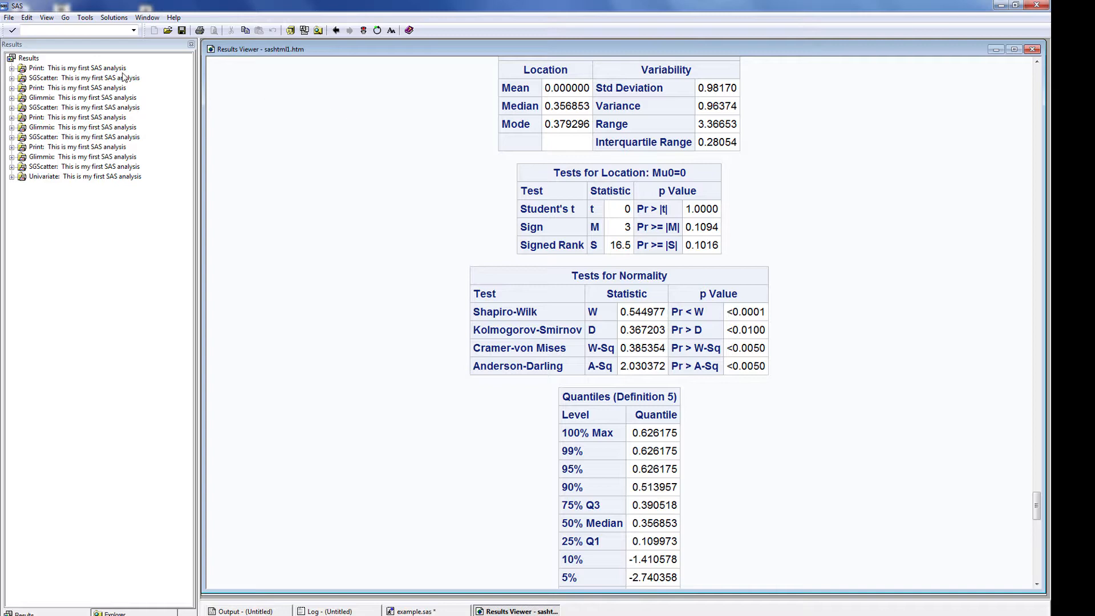
- Start a data export of the THIRD data set from the WORK library in Microsoft Excel 5 or 95 Workbook (*.xls) format
click(9, 18)
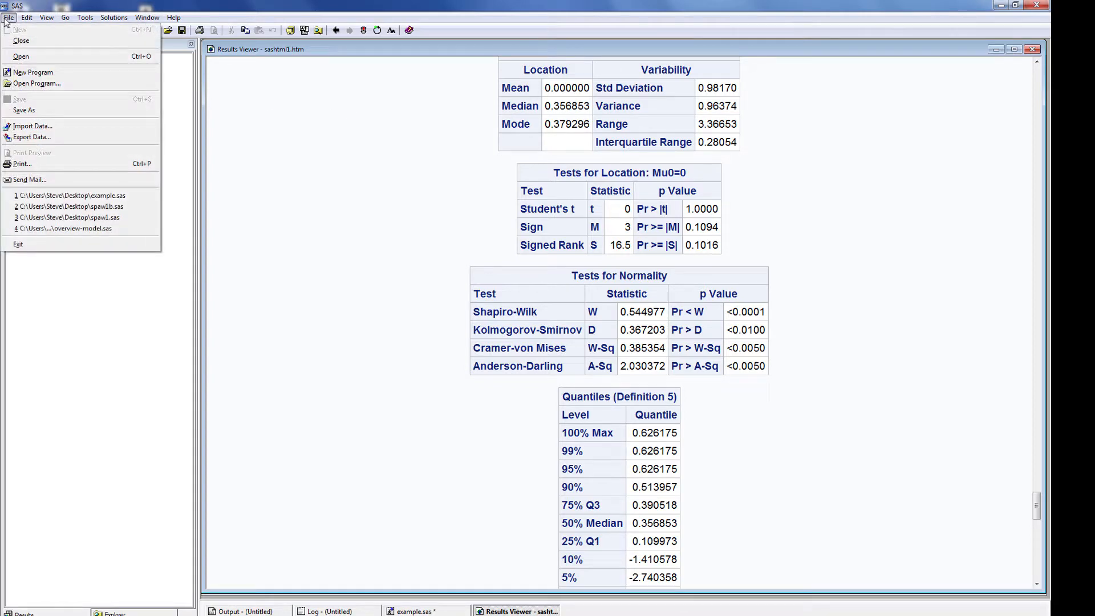
click(30, 136)
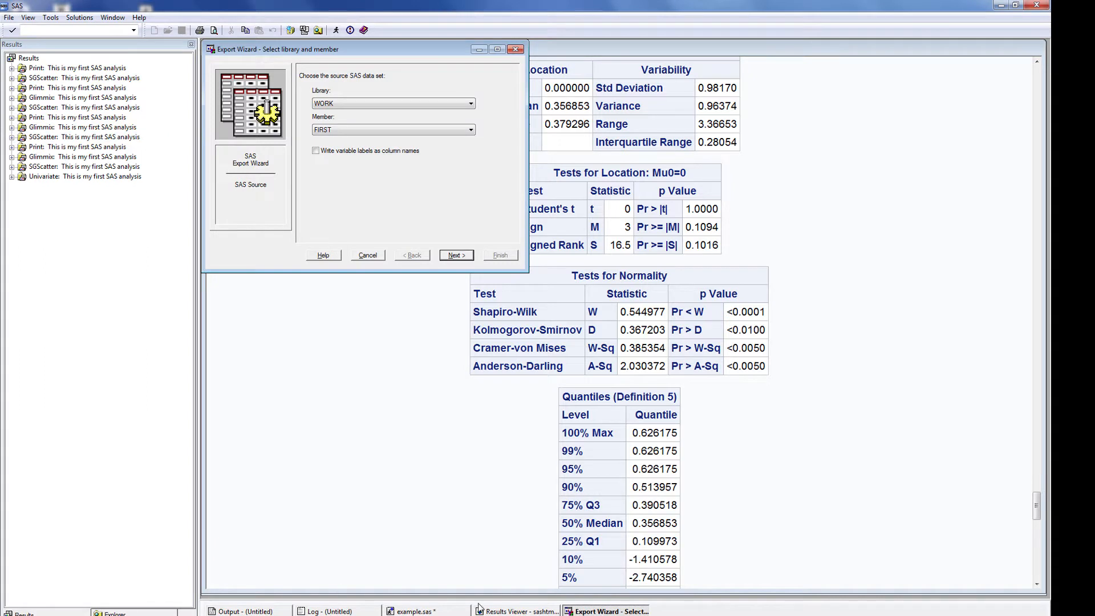
click(471, 131)
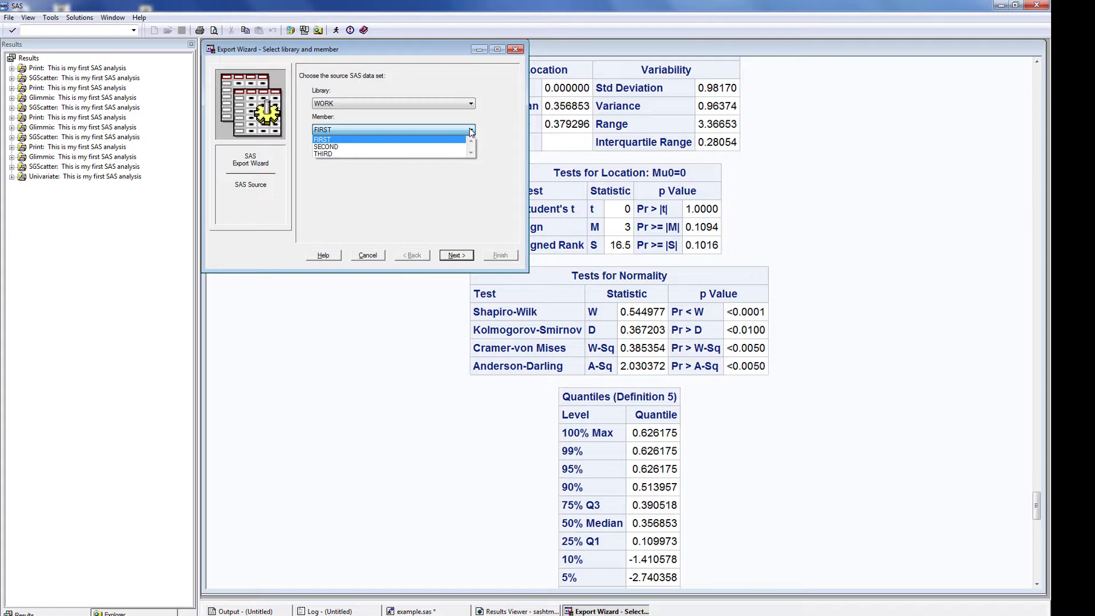
click(329, 154)
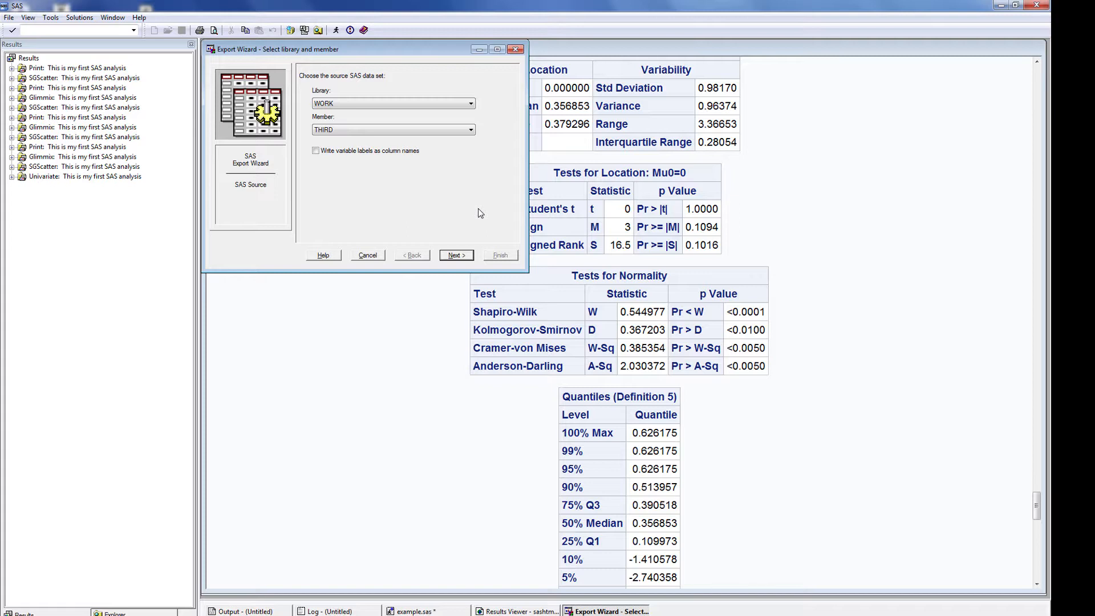
click(457, 255)
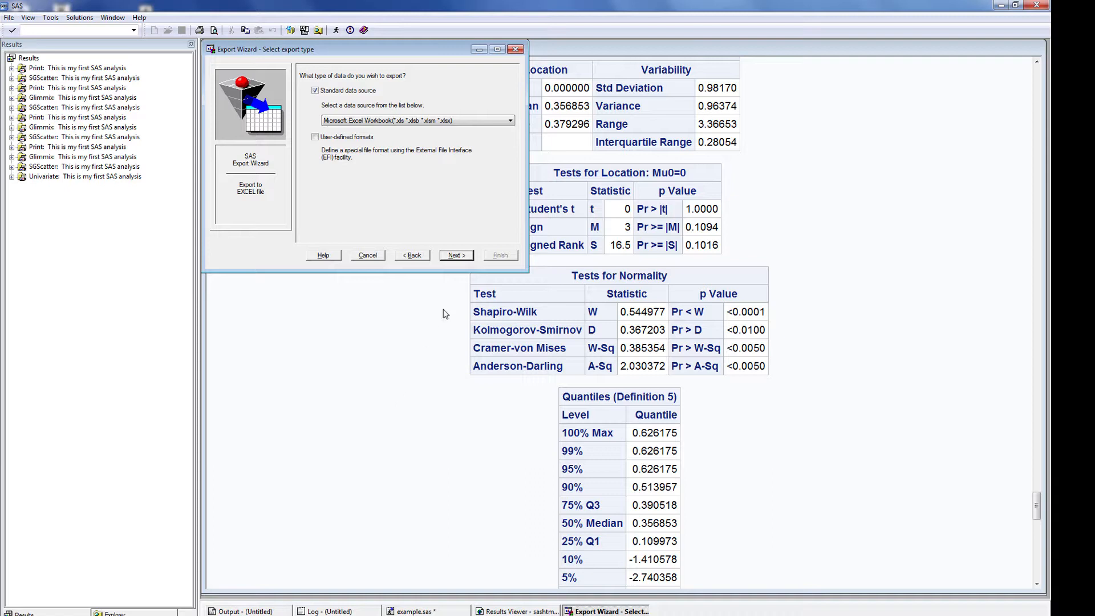
click(483, 122)
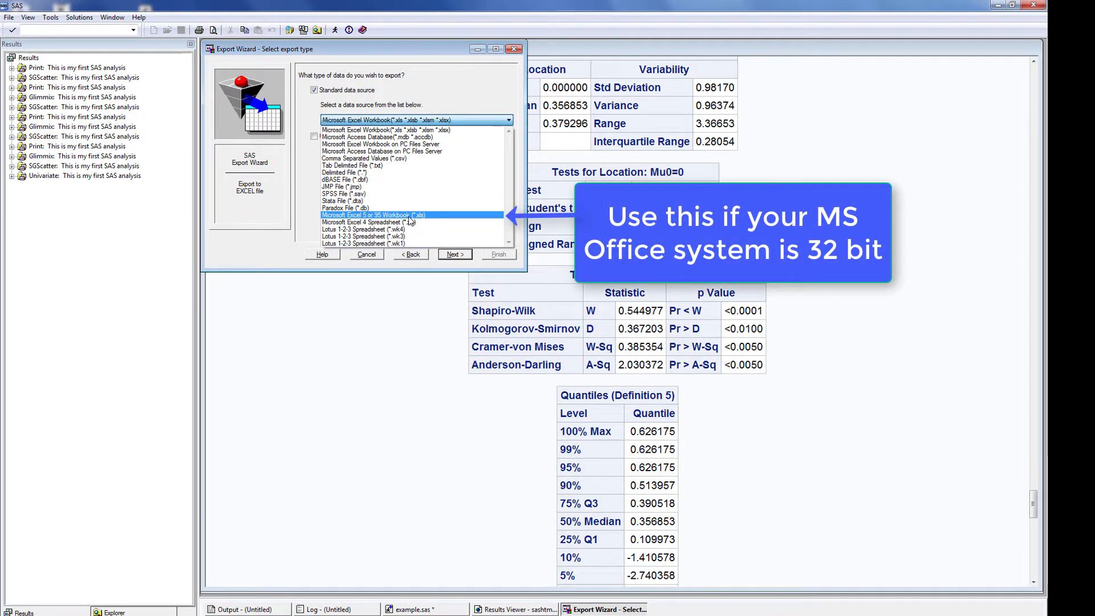
click(409, 215)
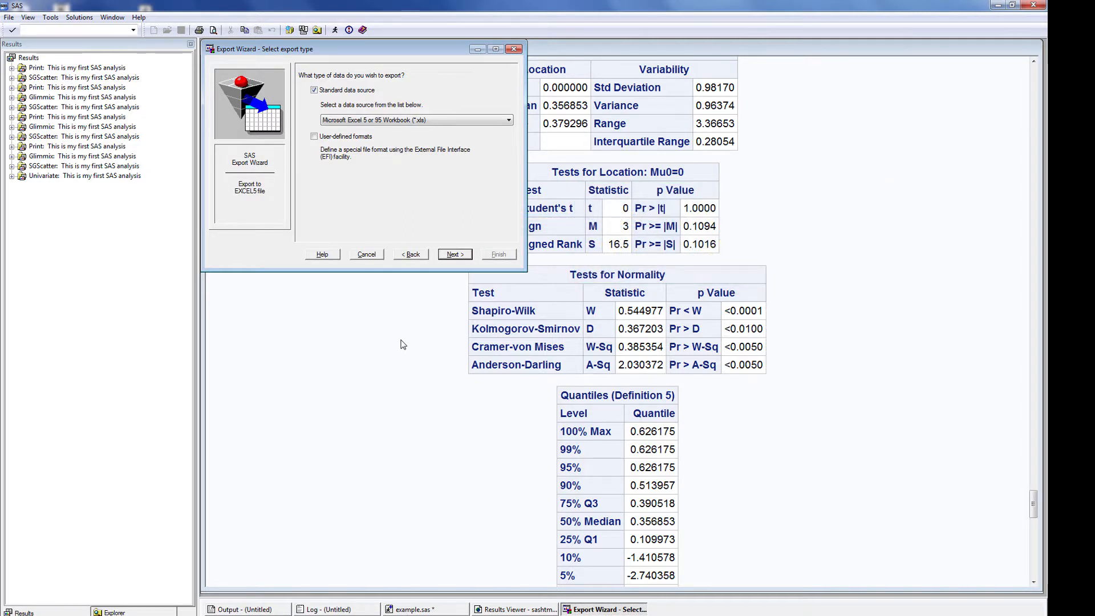
click(454, 254)
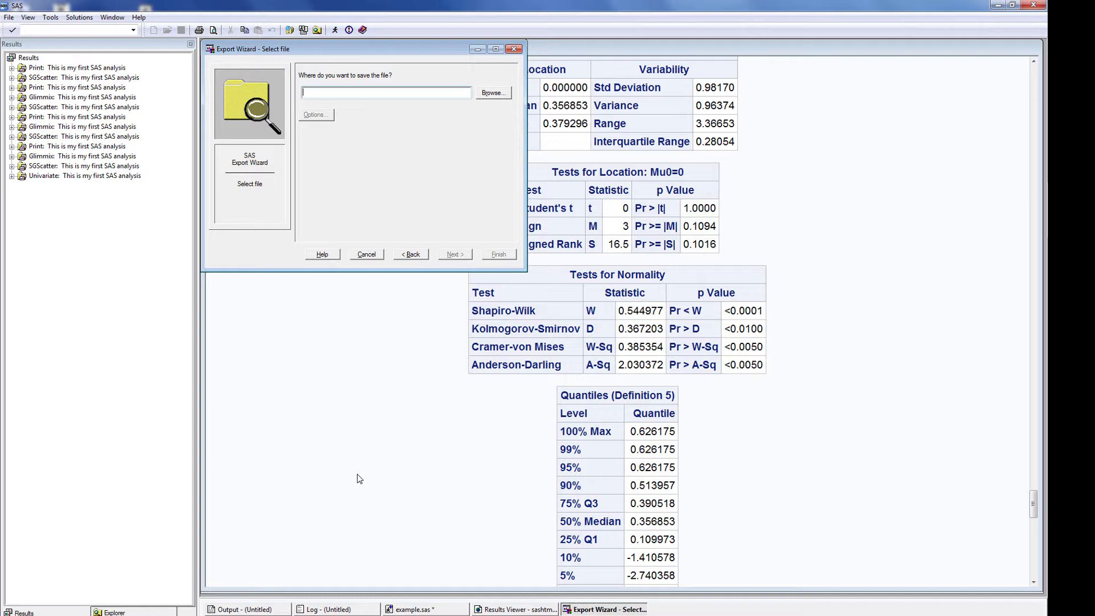
- Set the export destination to a file named example on the Desktop and finish the export
click(493, 95)
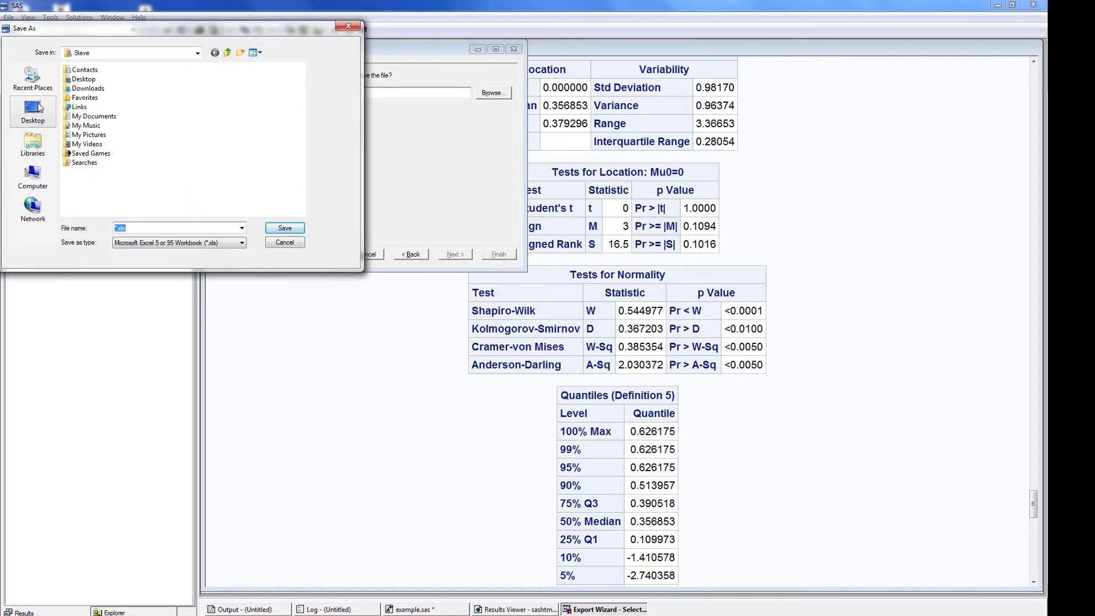
click(32, 108)
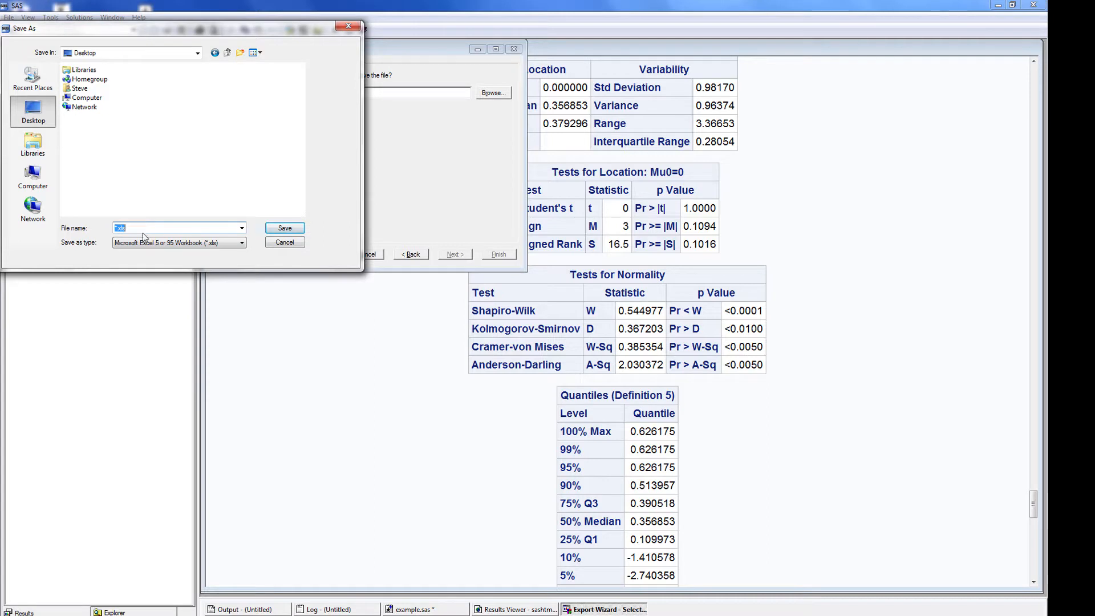
text(example)
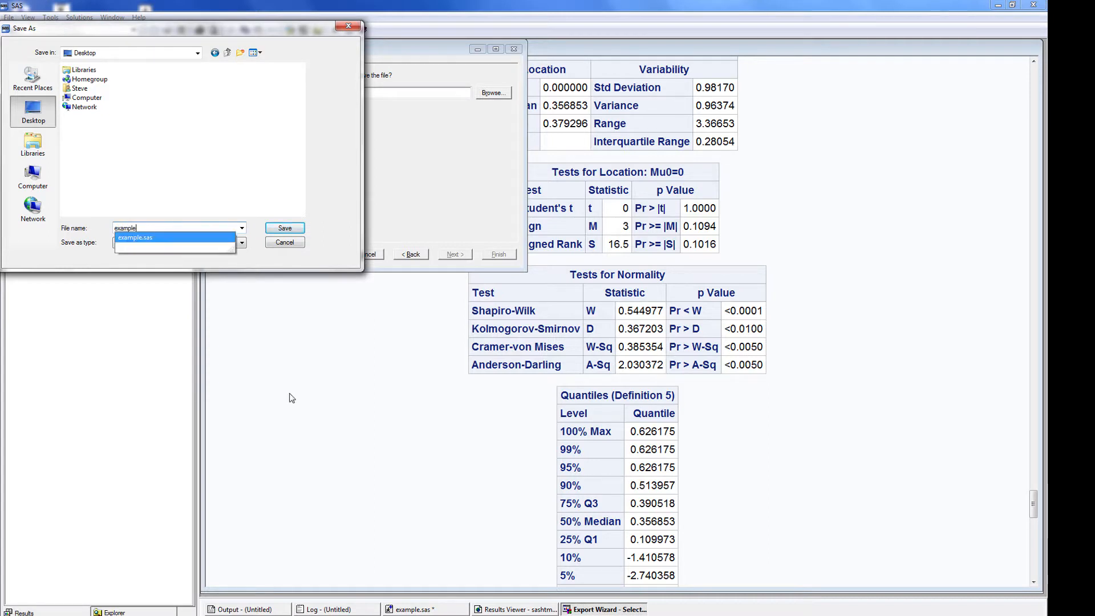
click(276, 231)
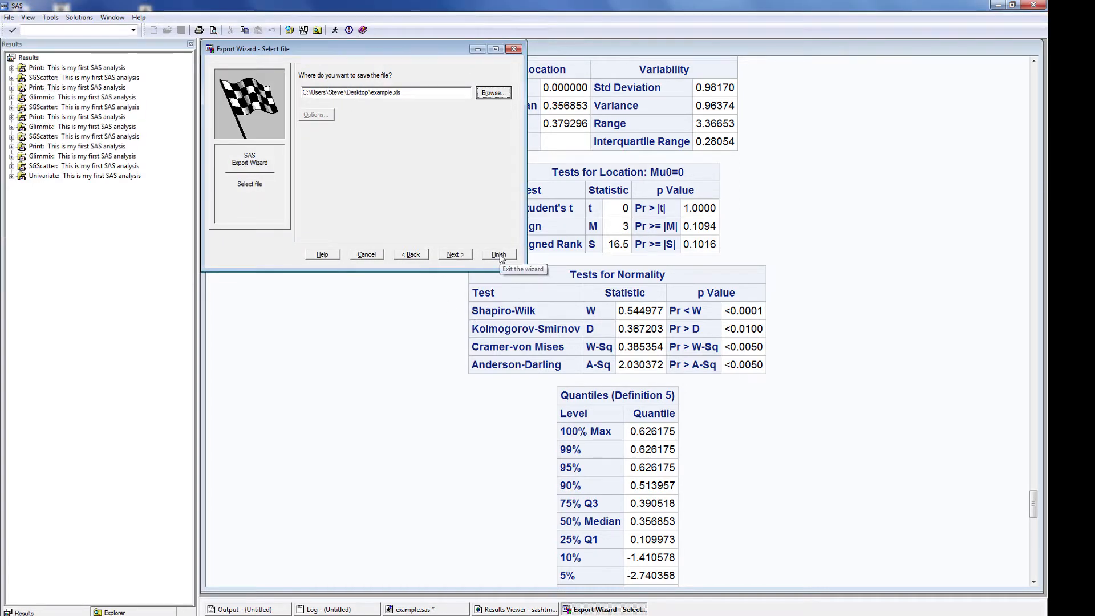
click(499, 254)
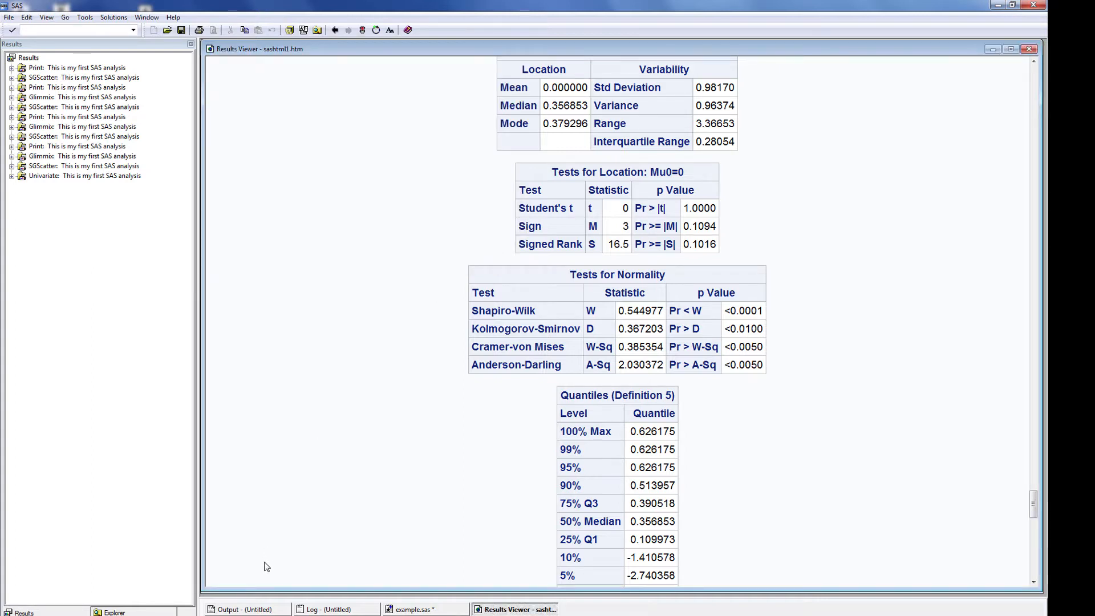
- Switch to Microsoft Excel to examine the exported data in example.xls, and return to SAS
mouse_move(320, 615)
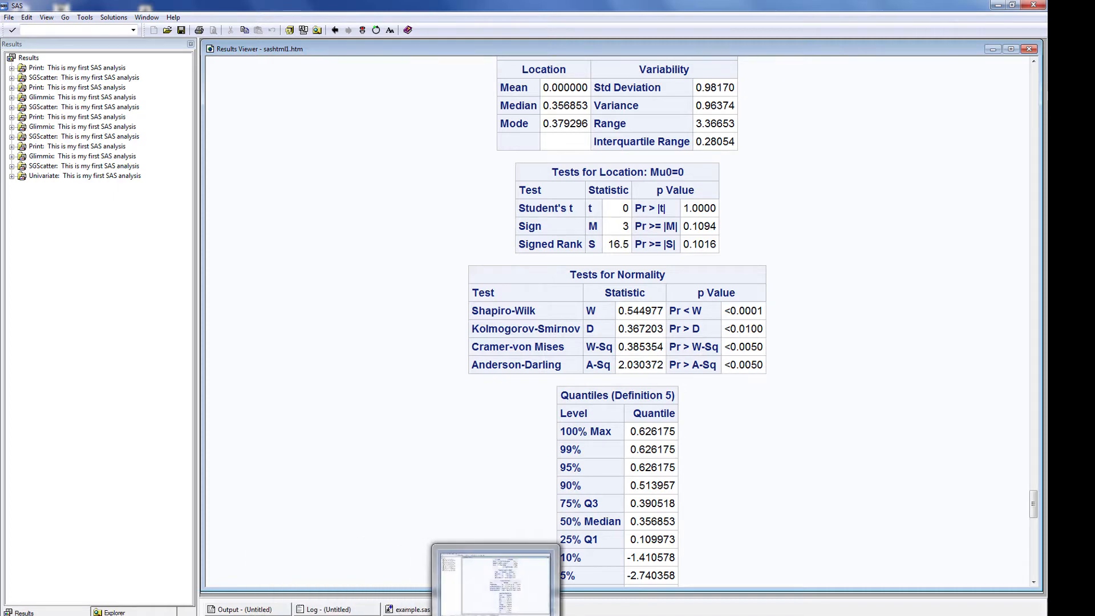
click(496, 615)
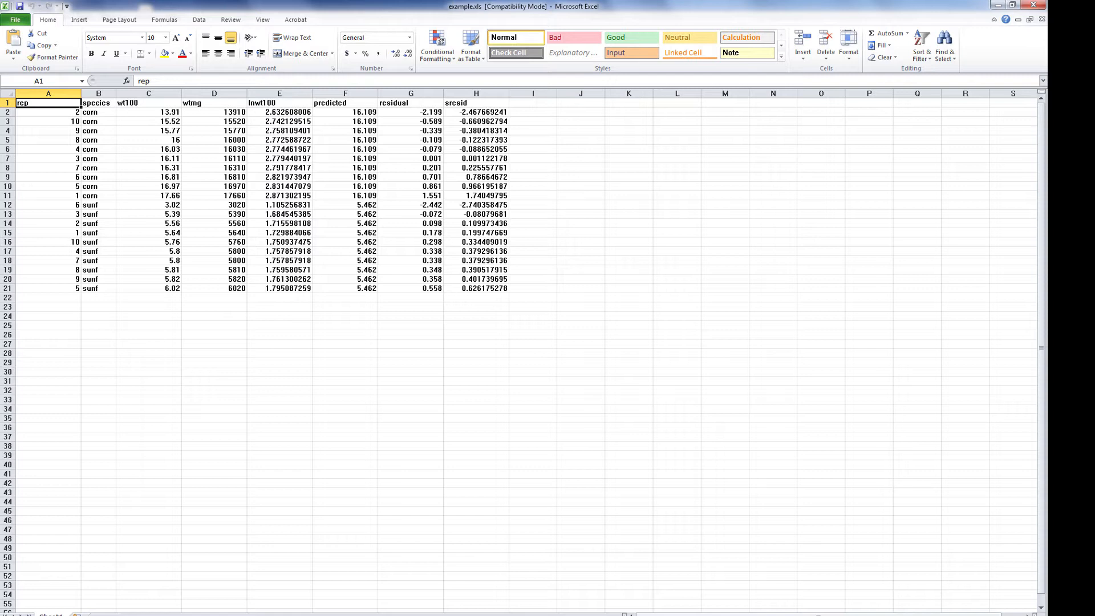
key(alt+Tab)
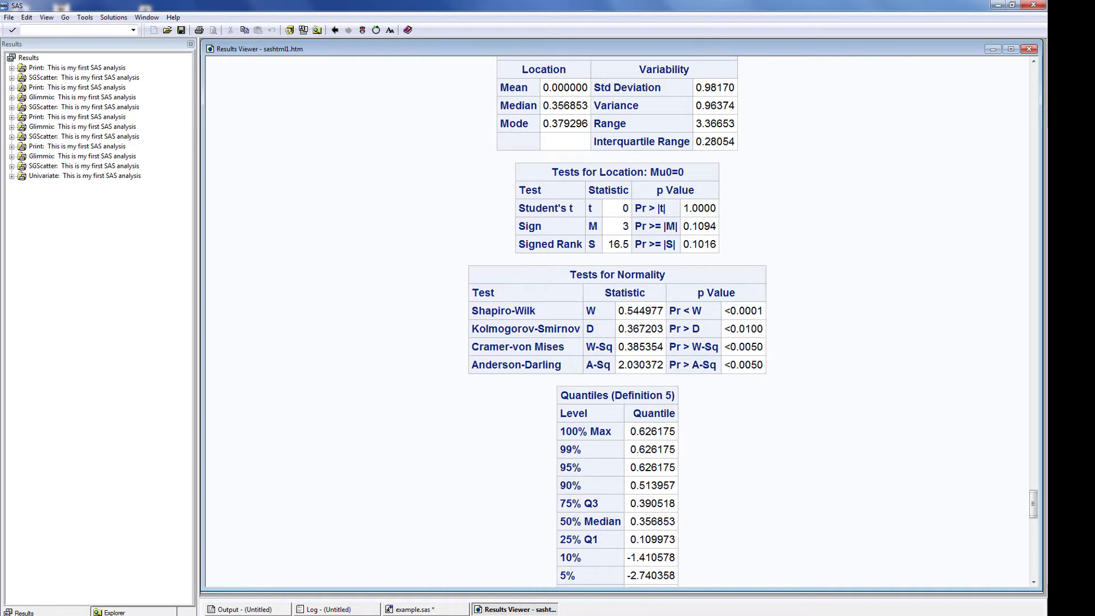
- Look over the whole example.sas program and save it on the Desktop under the new name first_analysis
click(406, 609)
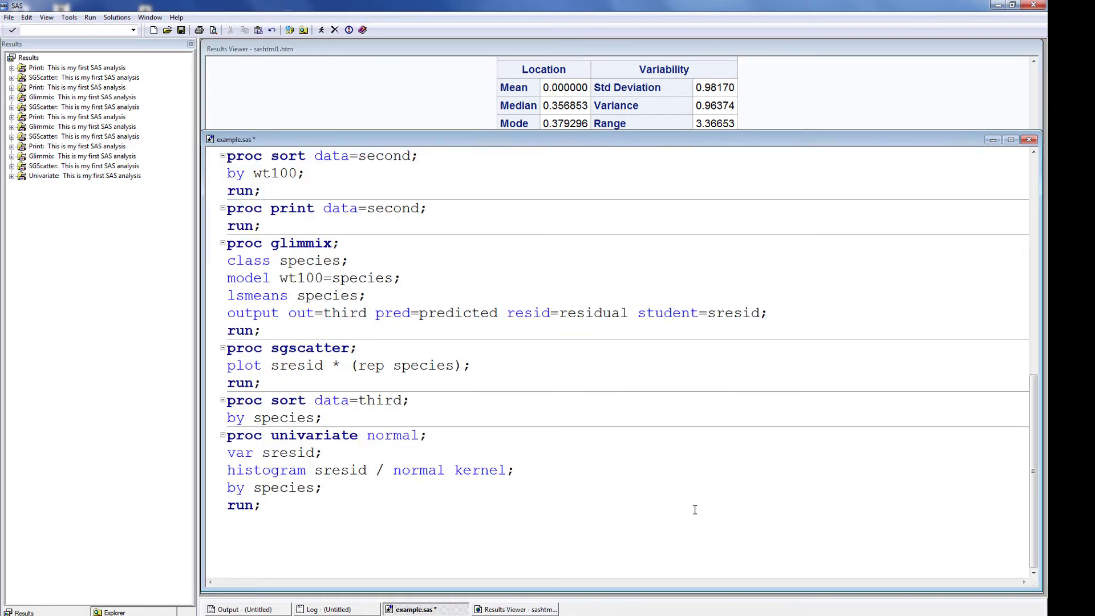
scroll(695, 509, up, 10)
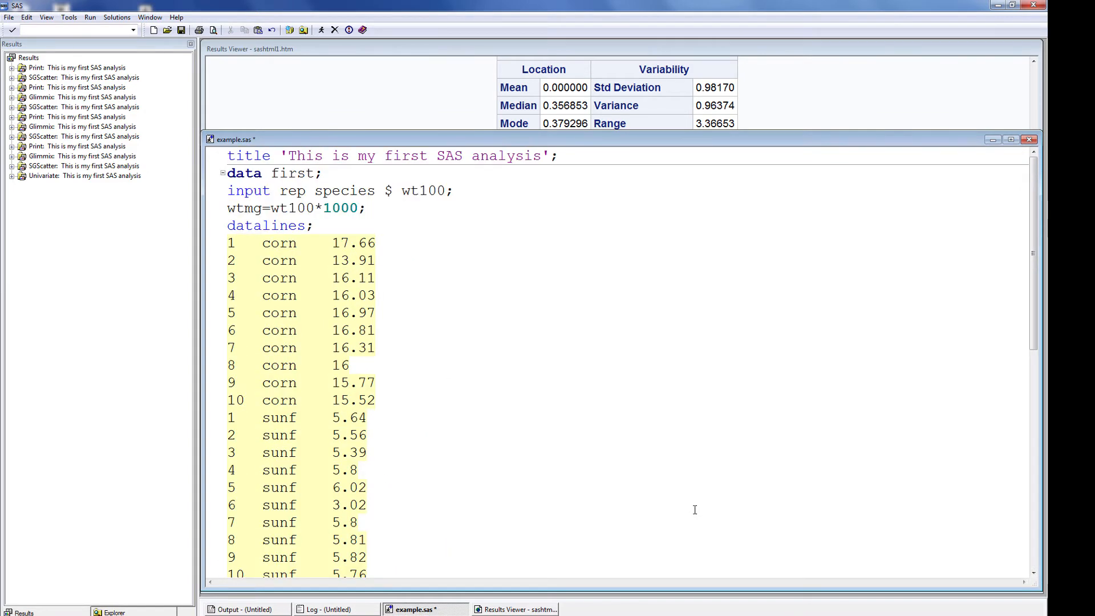
scroll(695, 510, down, 6)
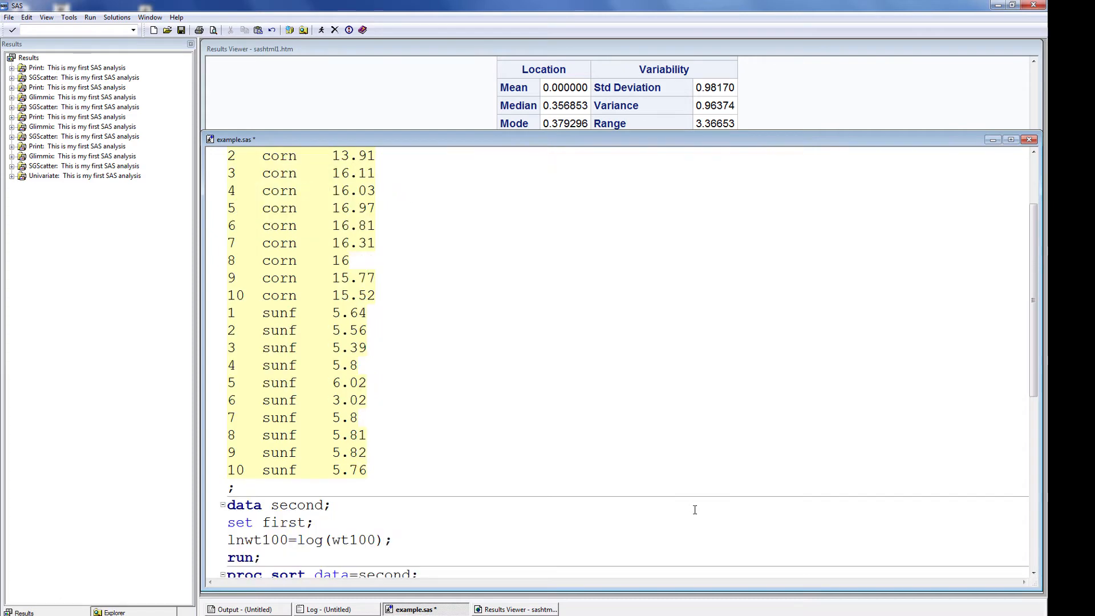
scroll(691, 509, down, 3)
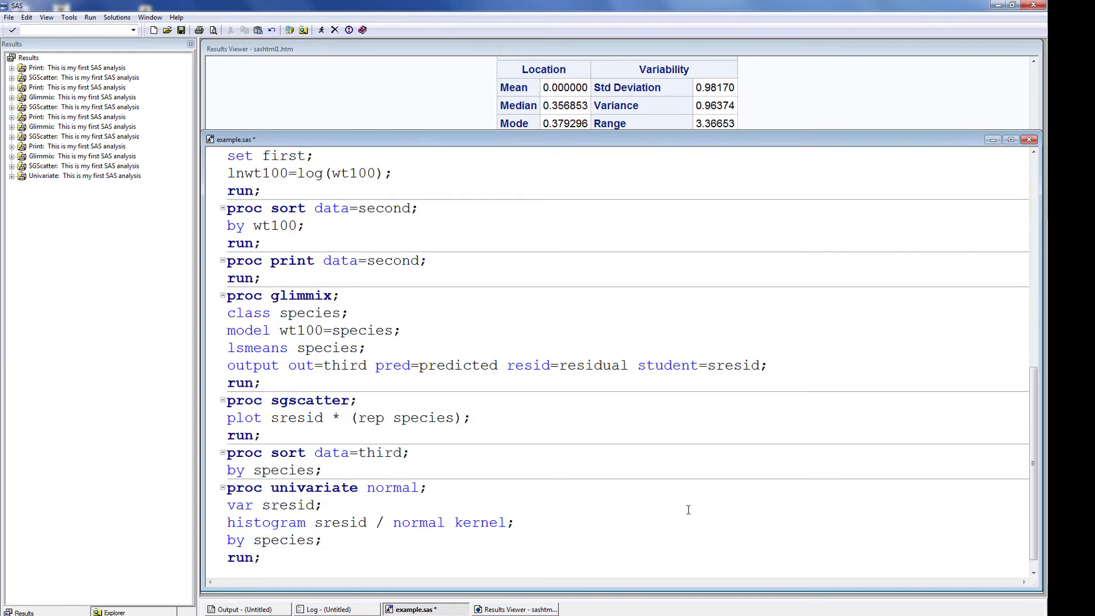
scroll(687, 510, down, 2)
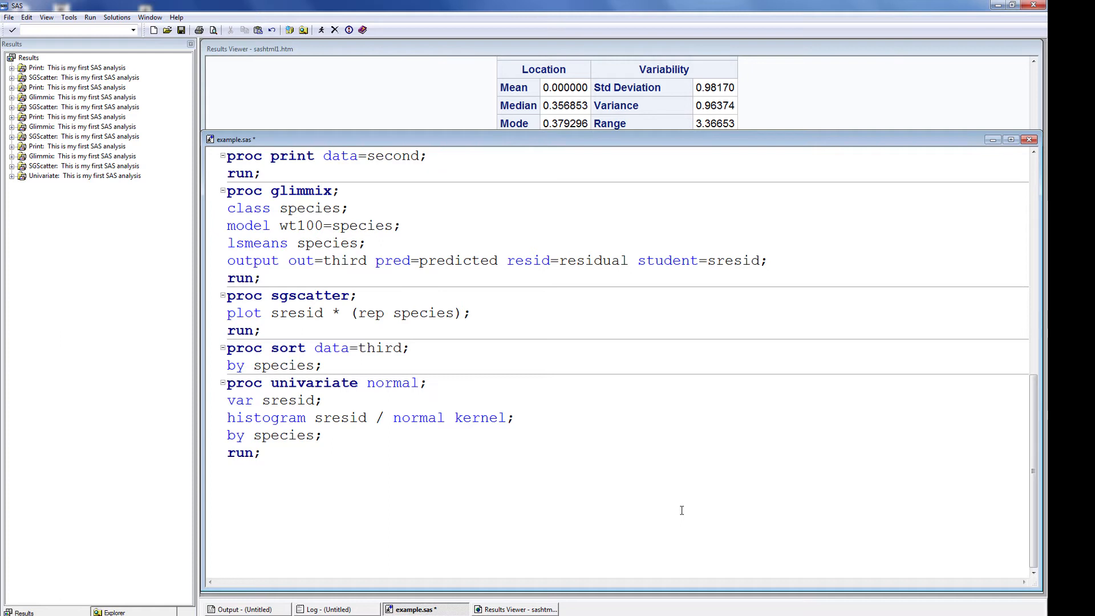
scroll(45, 75, down, 2)
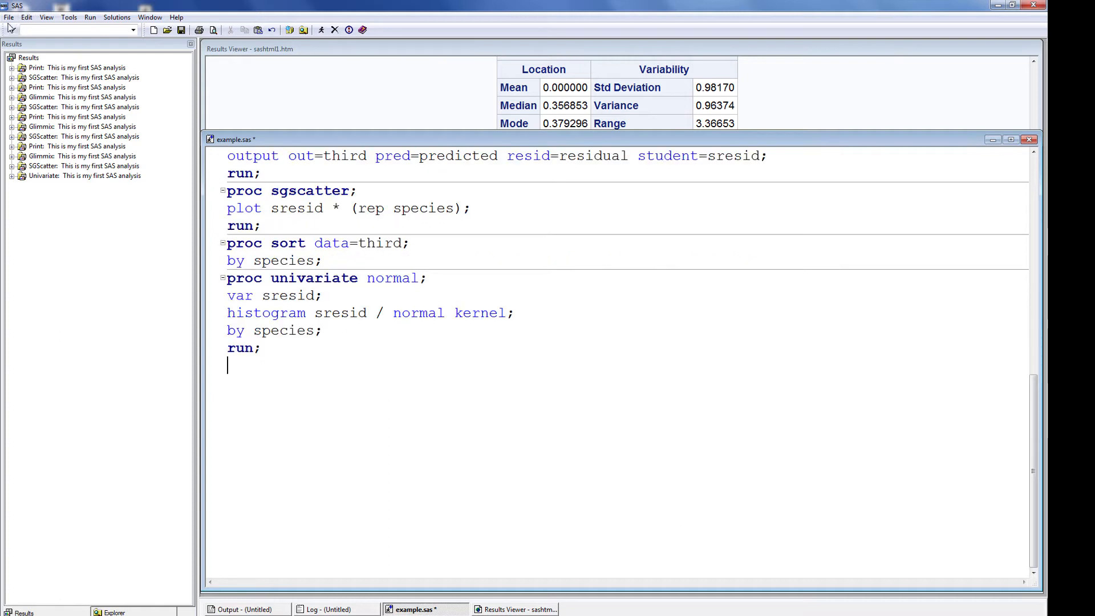
click(8, 18)
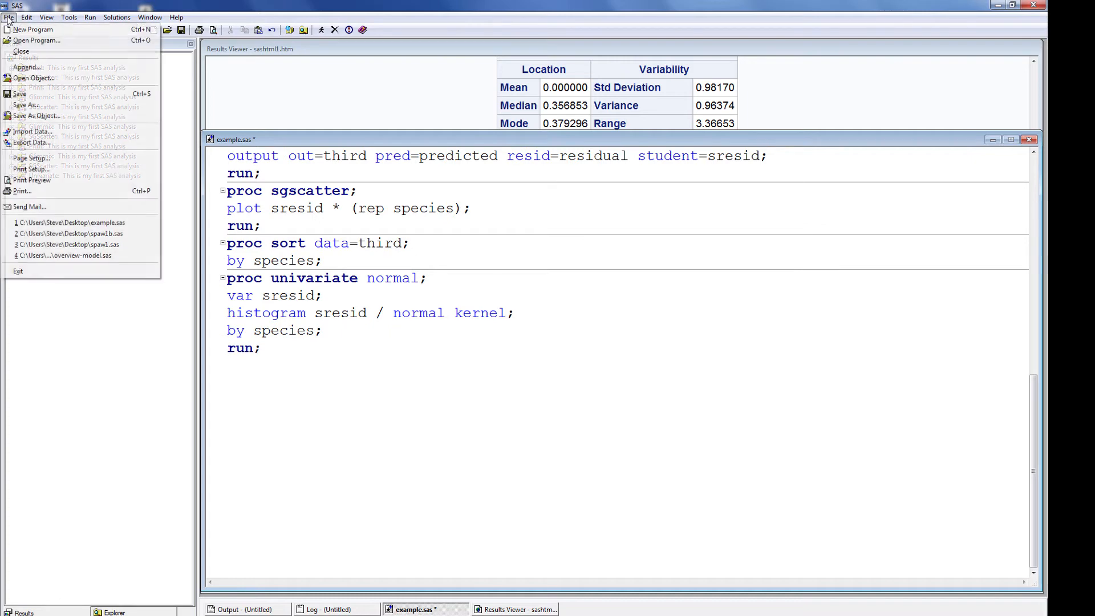
click(26, 107)
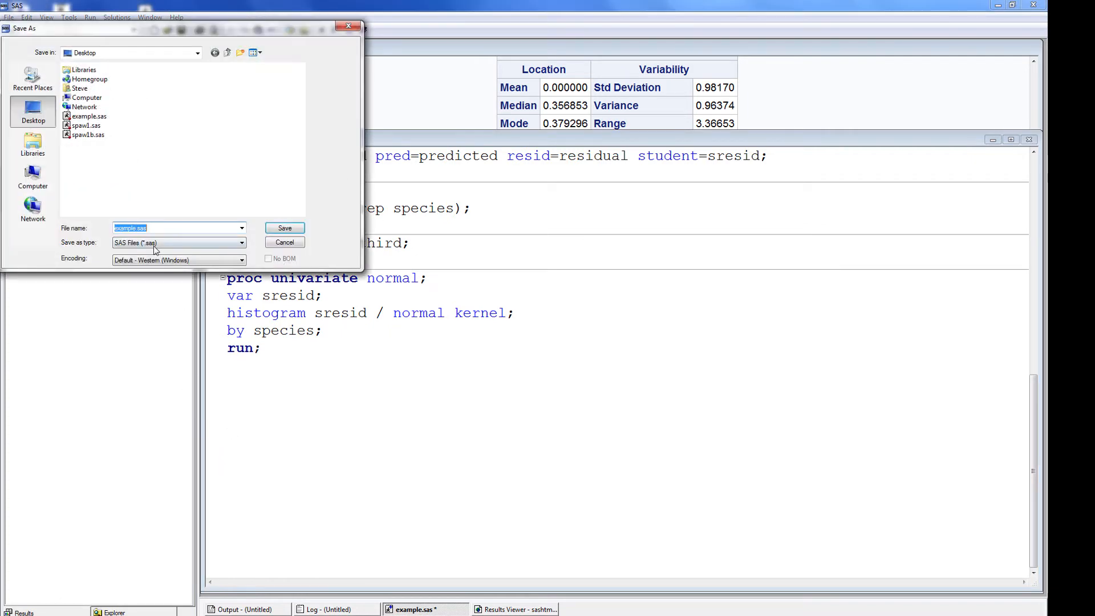
text(fir)
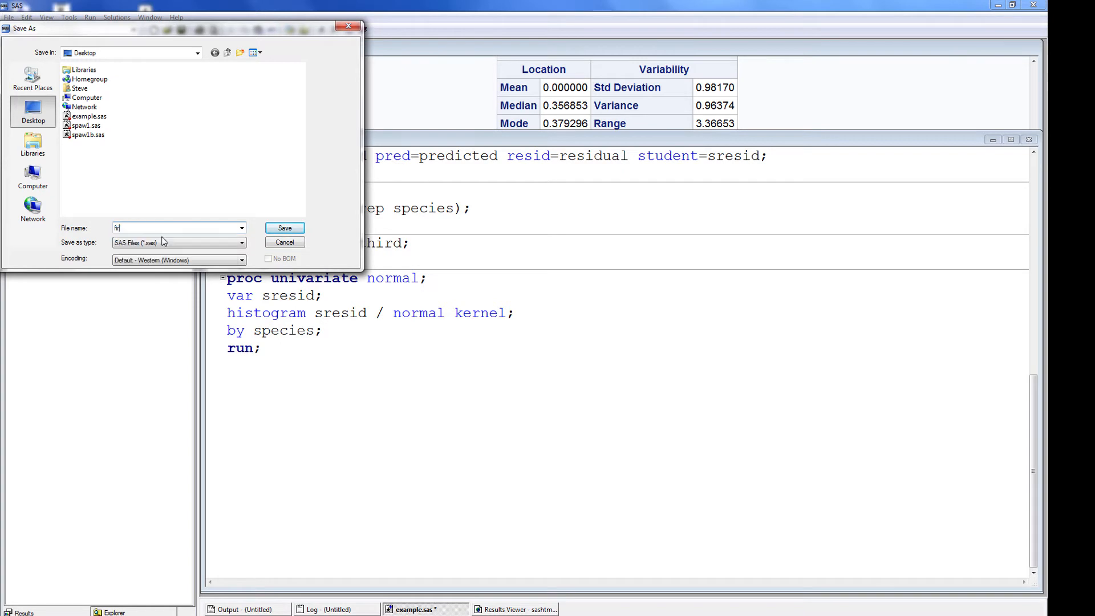
text(st_analysis)
key(Return)
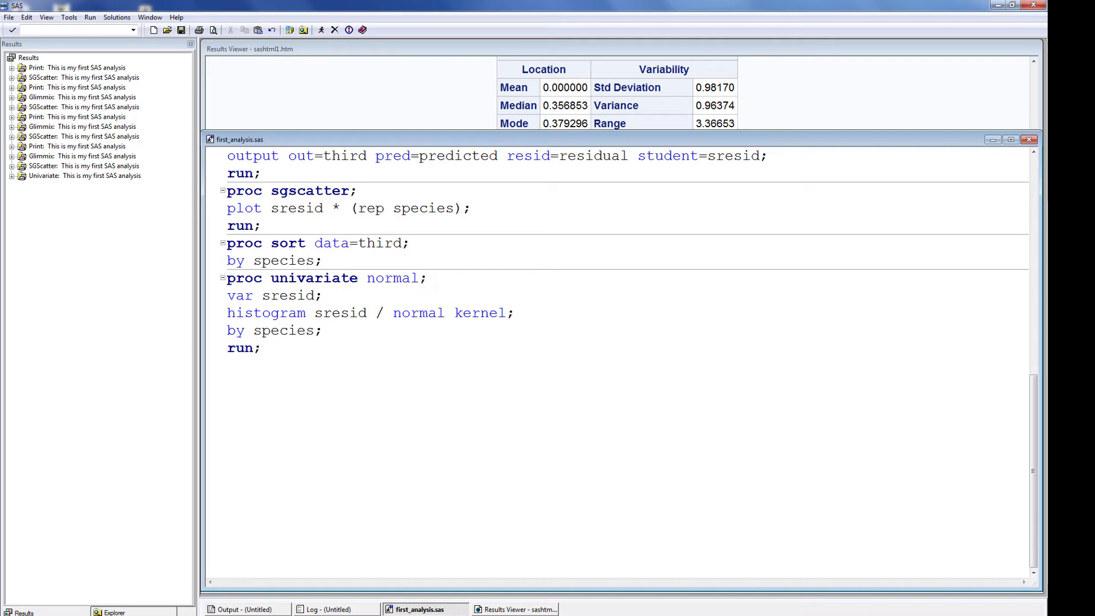
- Check the SAS version and system details in the About SAS 9 information, and close it
scroll(618, 362, up, 12)
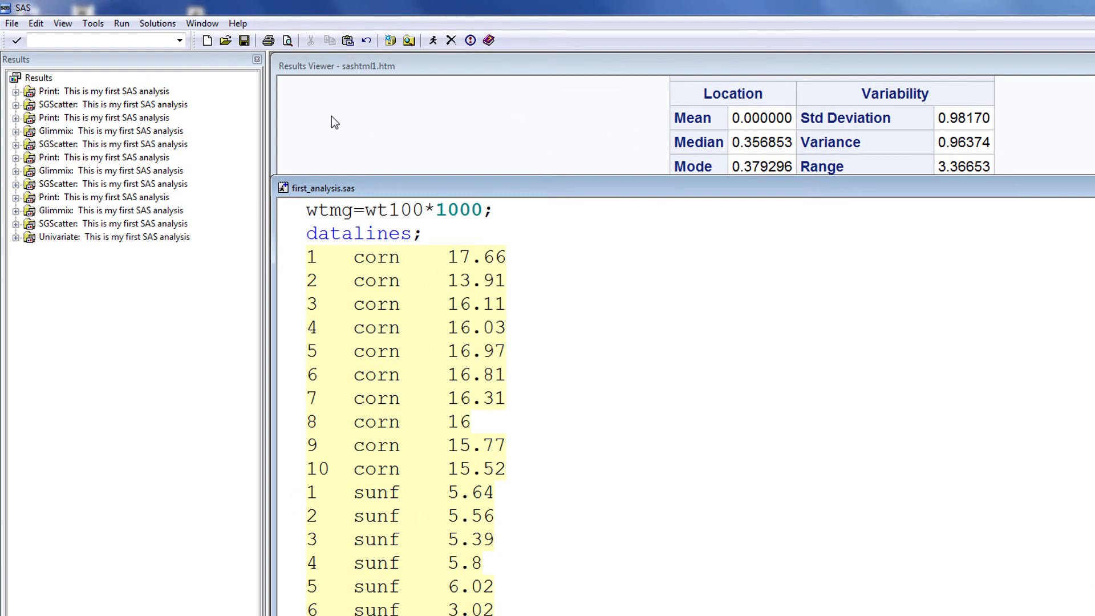
click(236, 24)
click(257, 130)
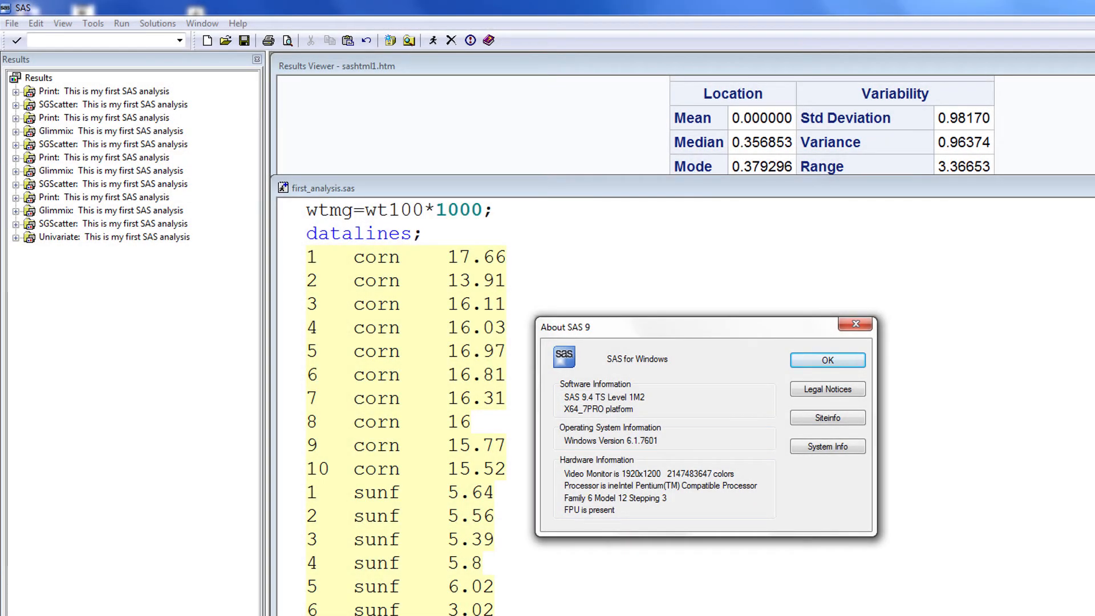
click(828, 360)
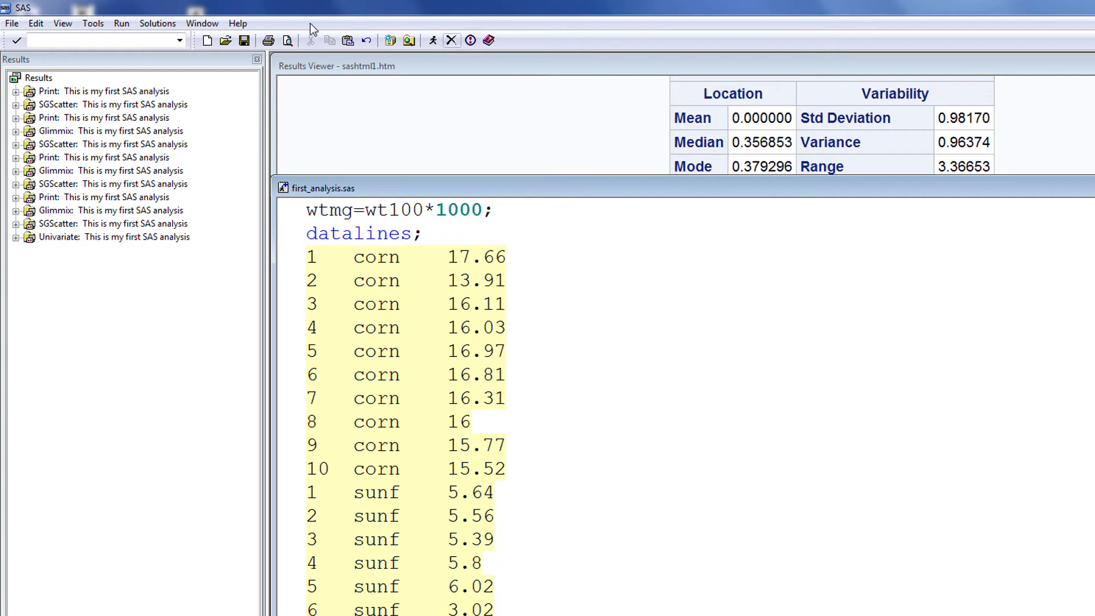
- Open SAS Help and Documentation and display the SAS Procedures list under SAS Products
click(237, 24)
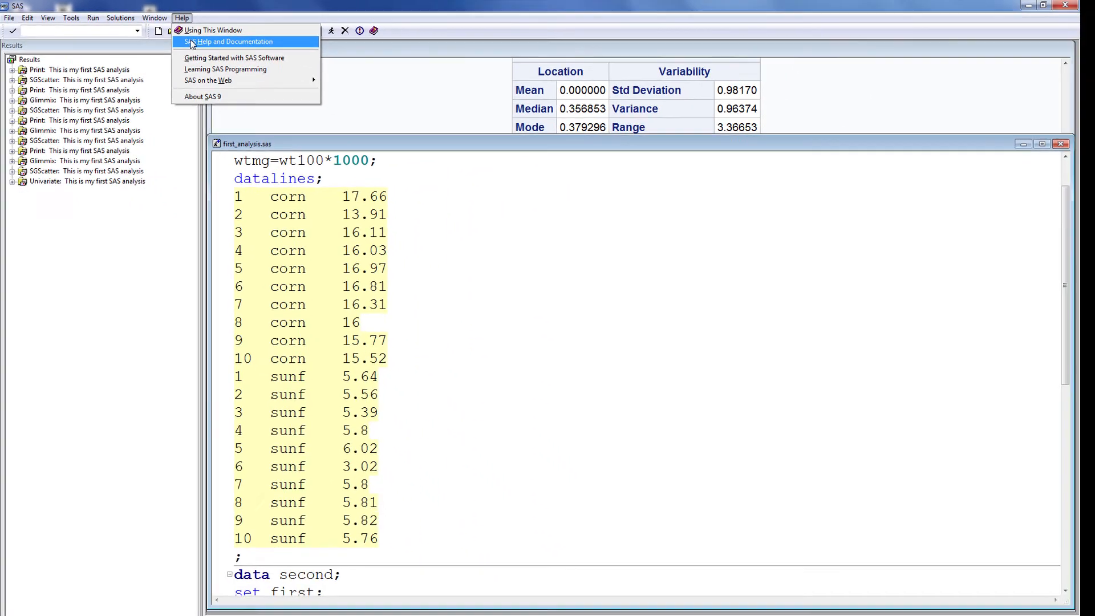
click(268, 55)
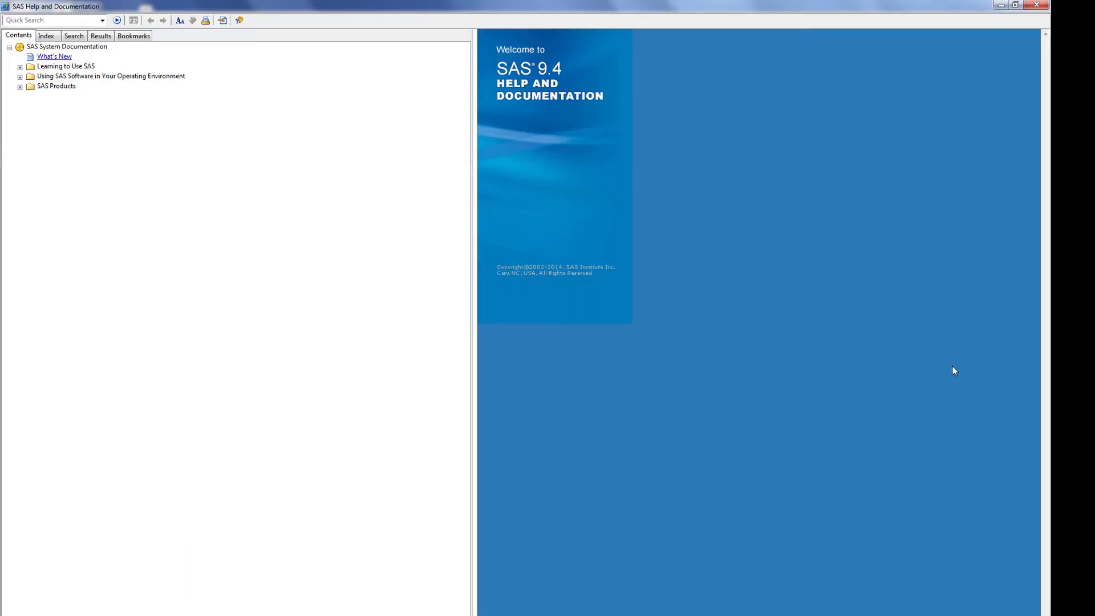
click(20, 87)
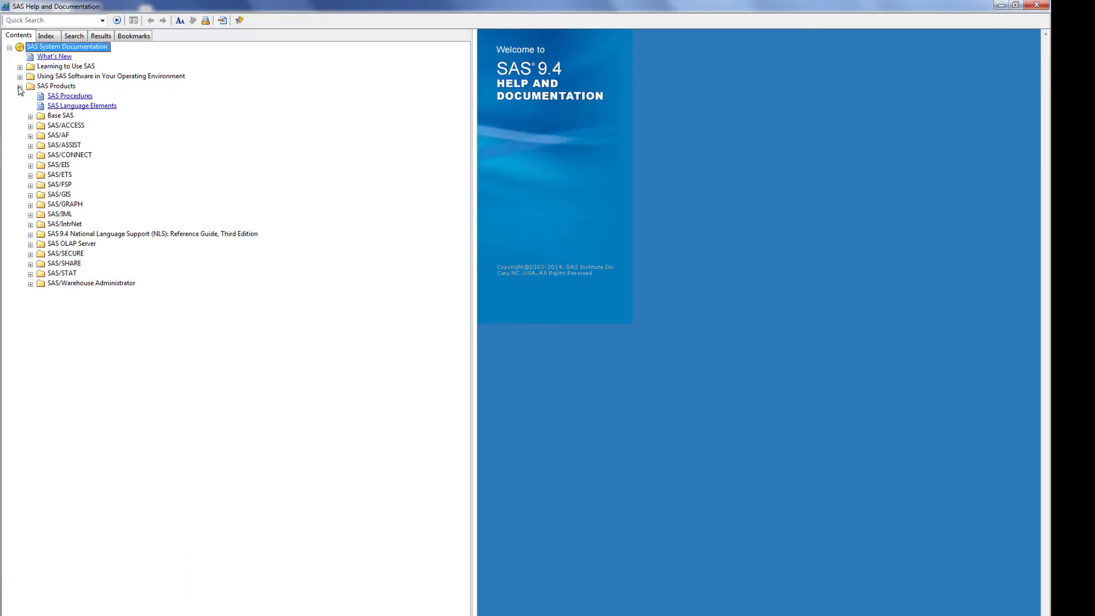
click(70, 98)
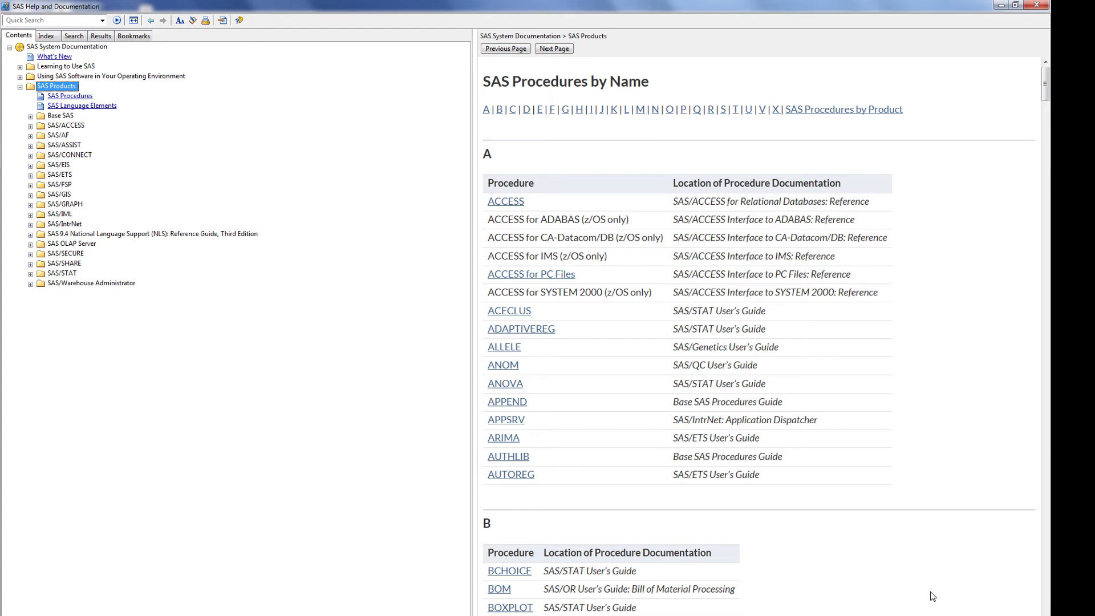
- Open the GLIMMIX procedure documentation from the G procedures and look over its Overview, Getting Started, Syntax, Details and Examples topics
click(568, 110)
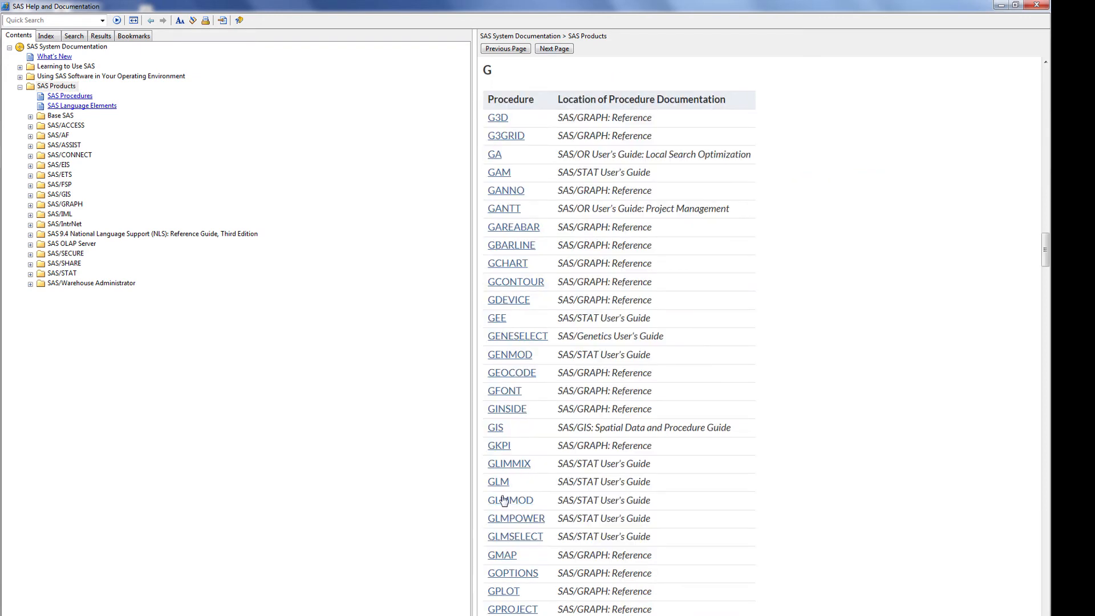
click(502, 465)
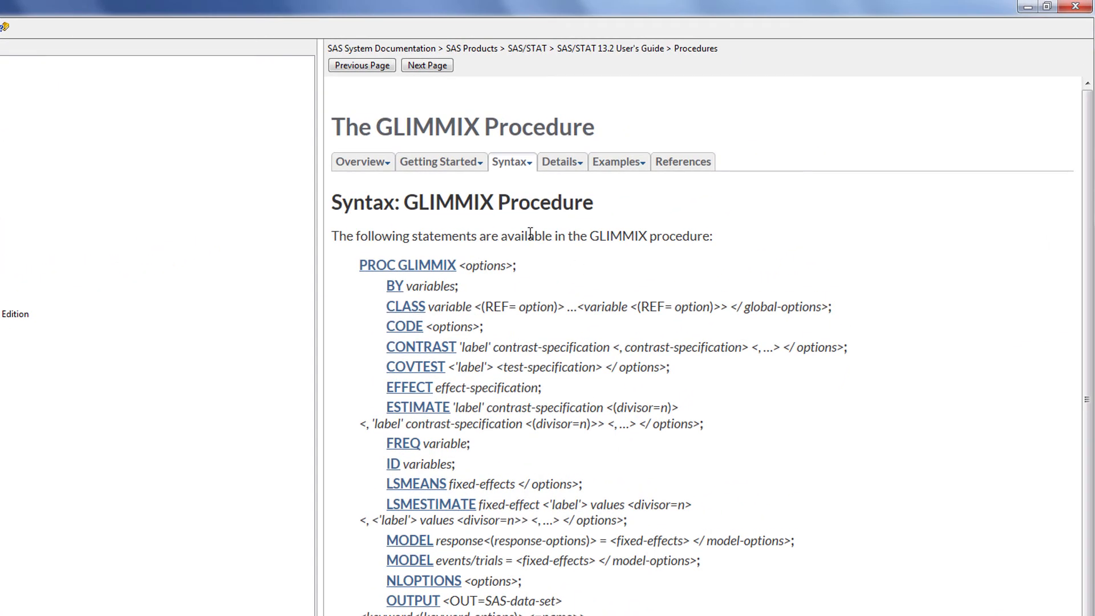
click(349, 166)
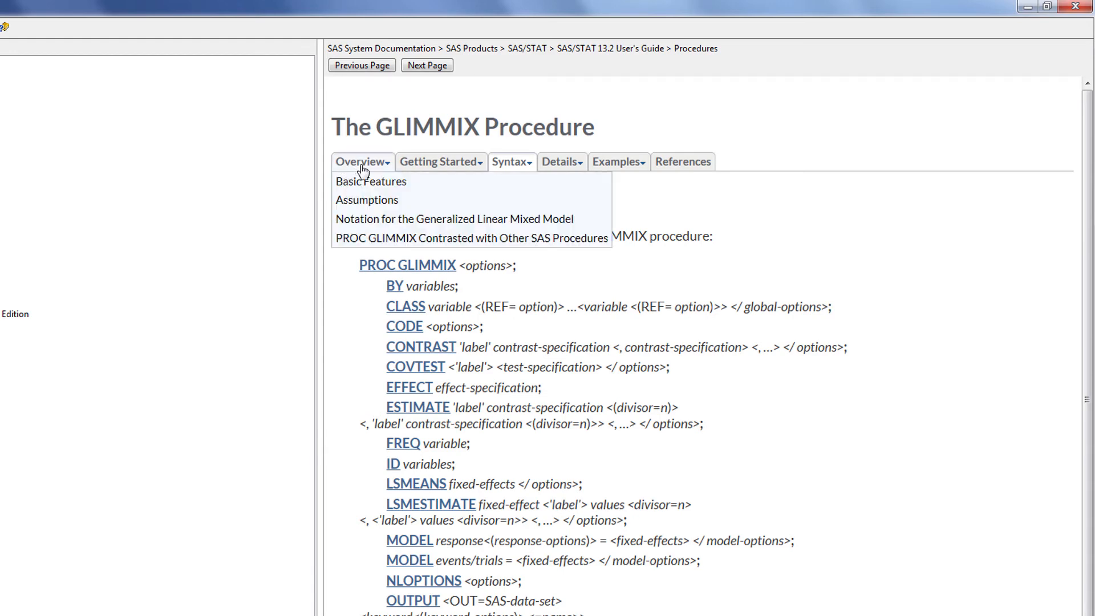
mouse_move(430, 166)
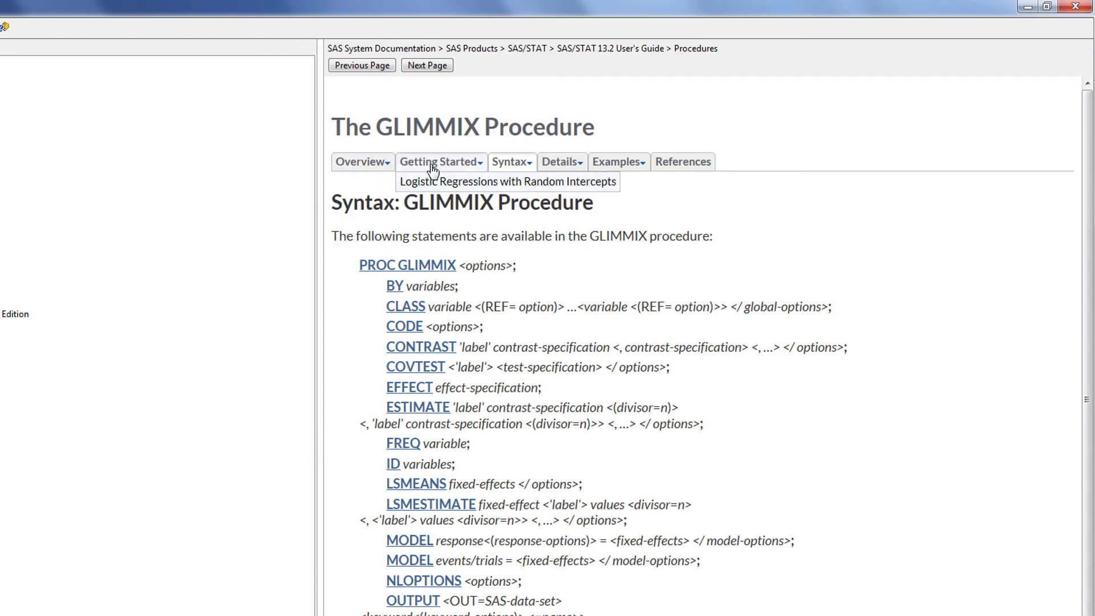
mouse_move(511, 172)
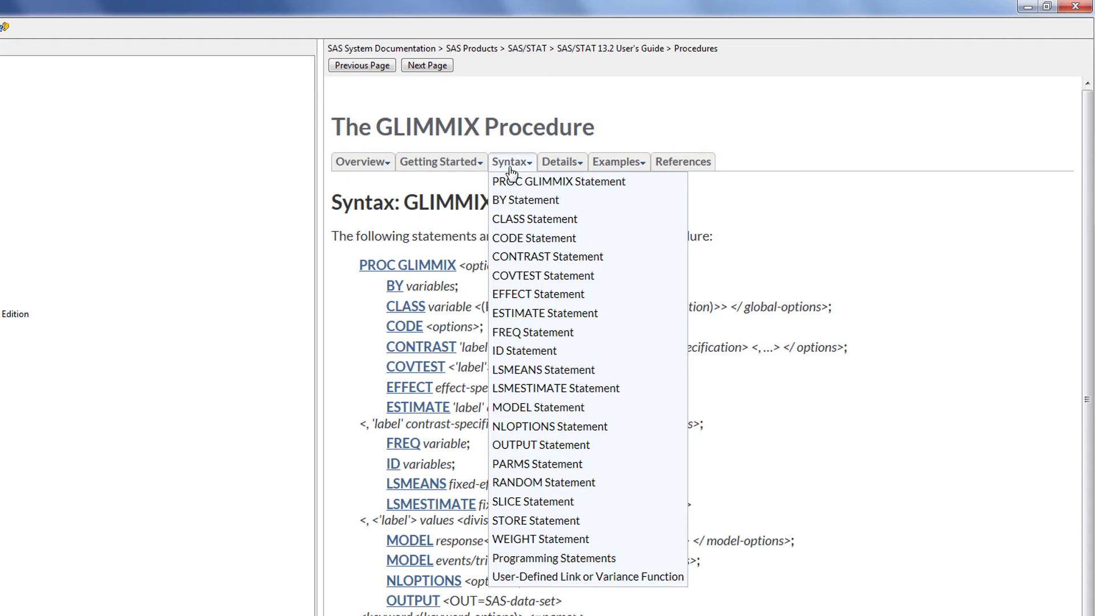
mouse_move(565, 167)
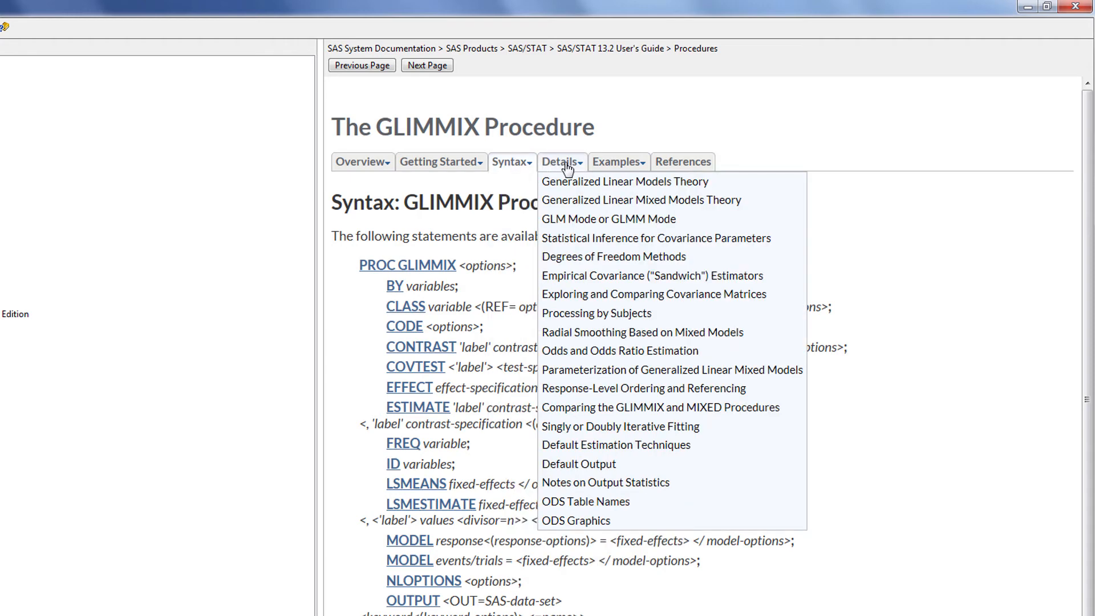
mouse_move(609, 166)
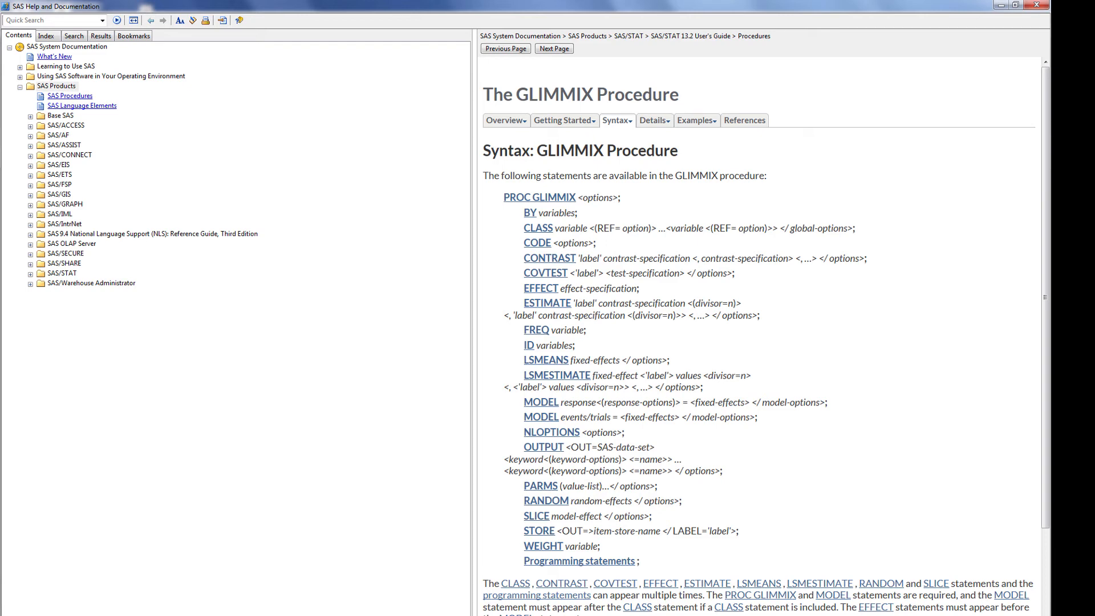
click(70, 96)
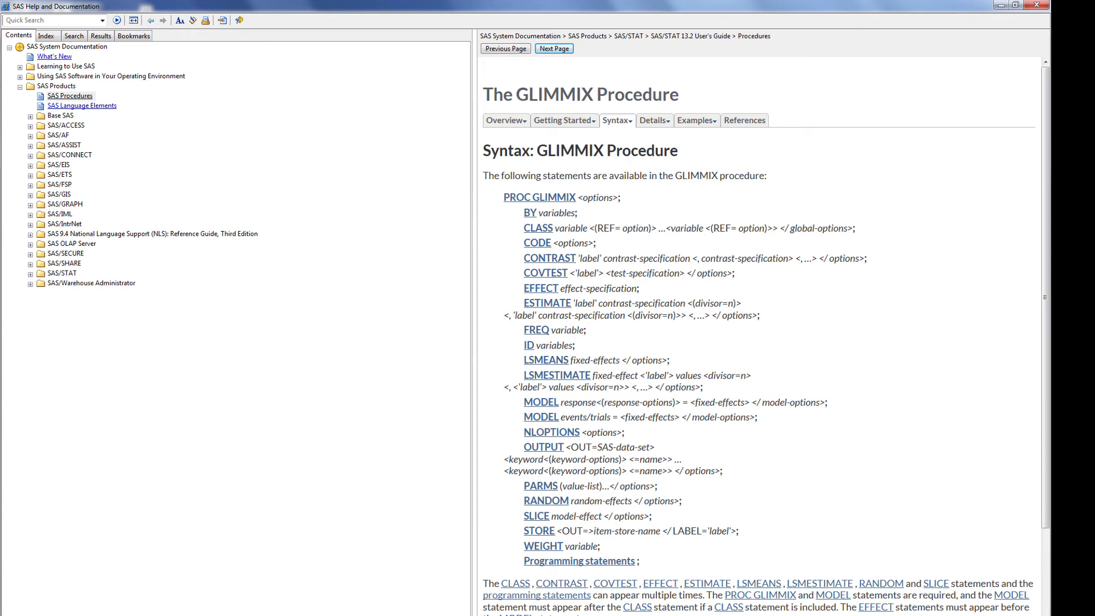
- Open the RANDOM statement in the GLIMMIX syntax, examine its options table, and display the description of the TYPE= covariance structure option
click(542, 506)
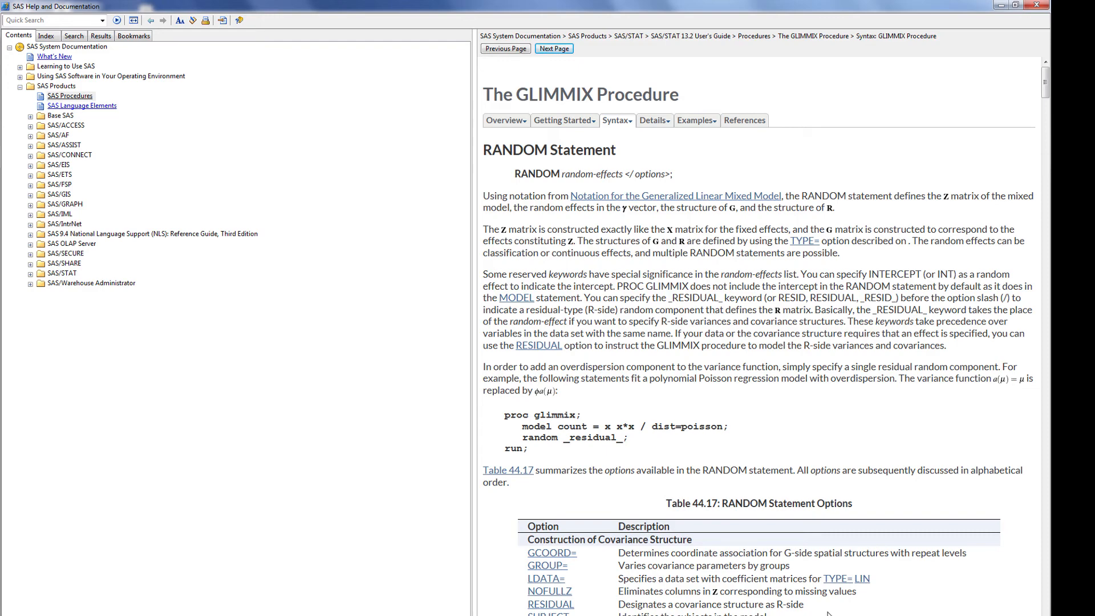
scroll(908, 525, down, 7)
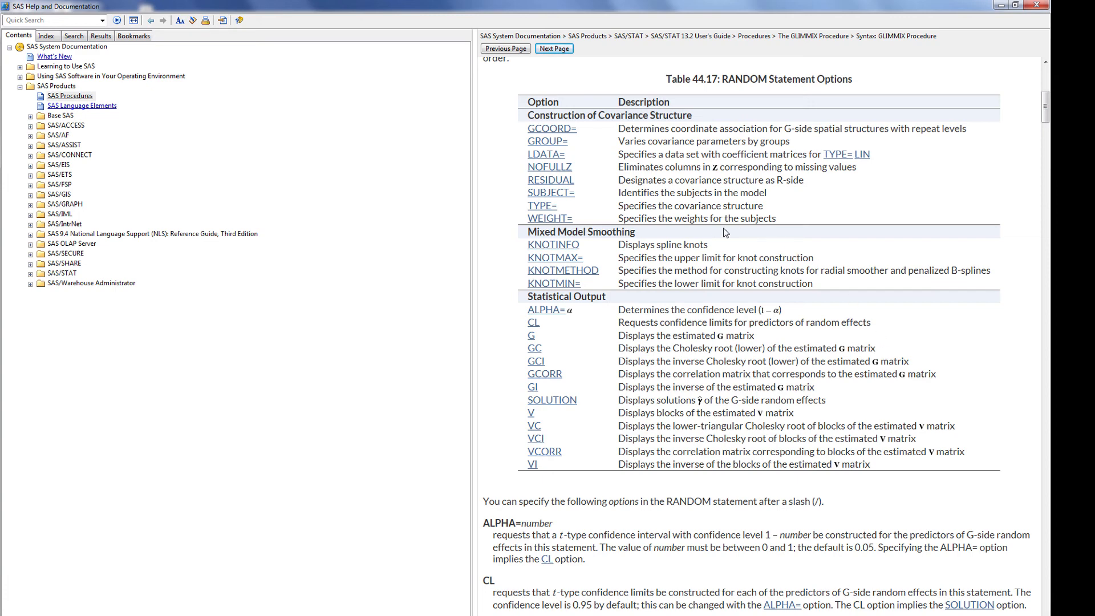
click(536, 206)
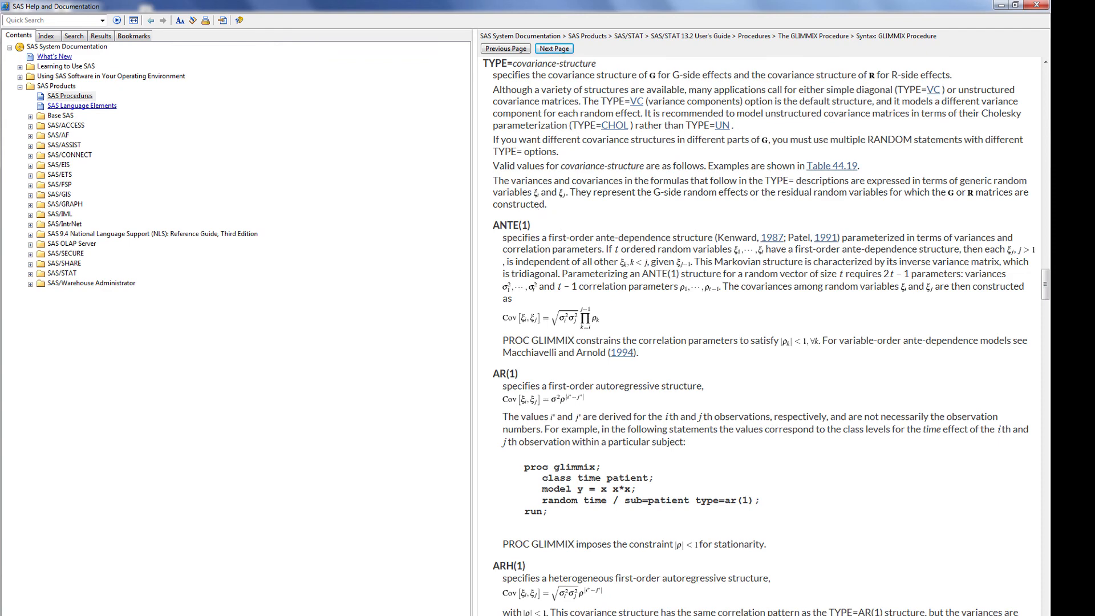